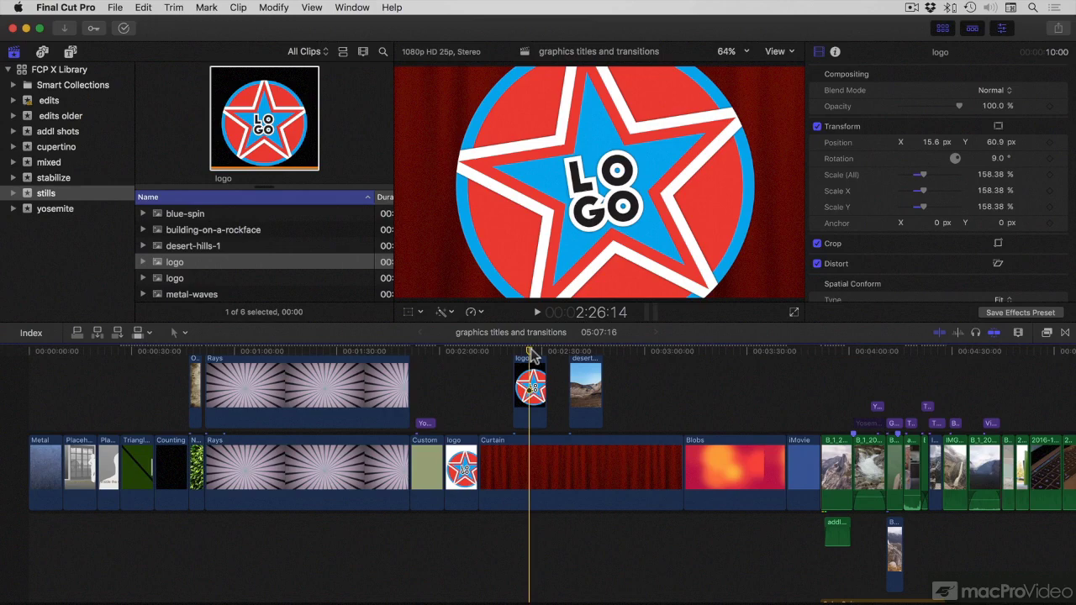
# - From Finder's FCP X 203 folder, open logo.psd in Photoshop
pyautogui.press('super+Tab')
pyautogui.press('super+Tab')
pyautogui.press('super+Tab')
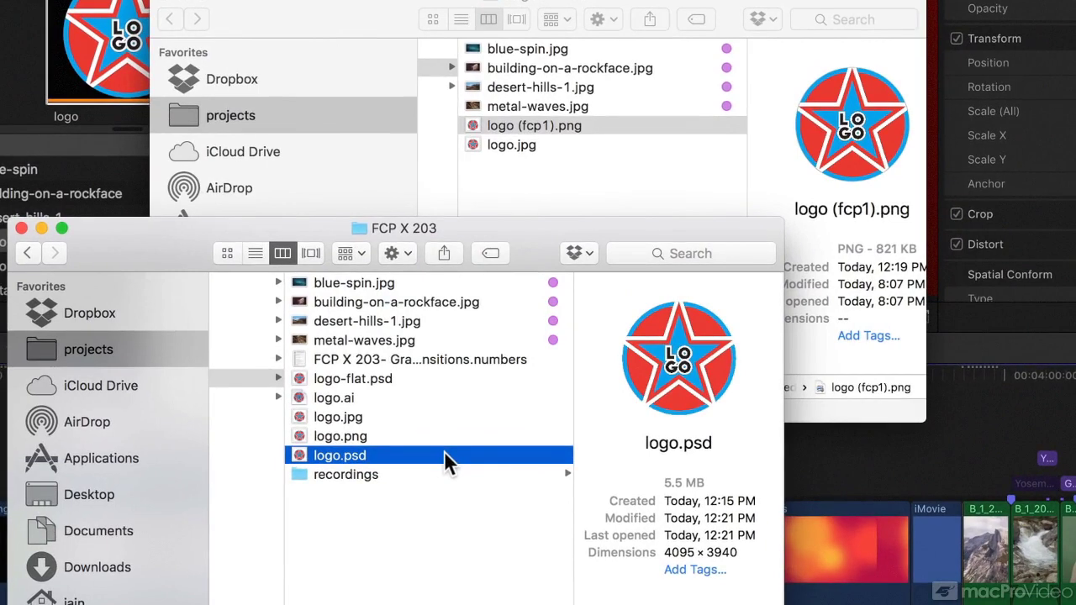
pyautogui.click(399, 398)
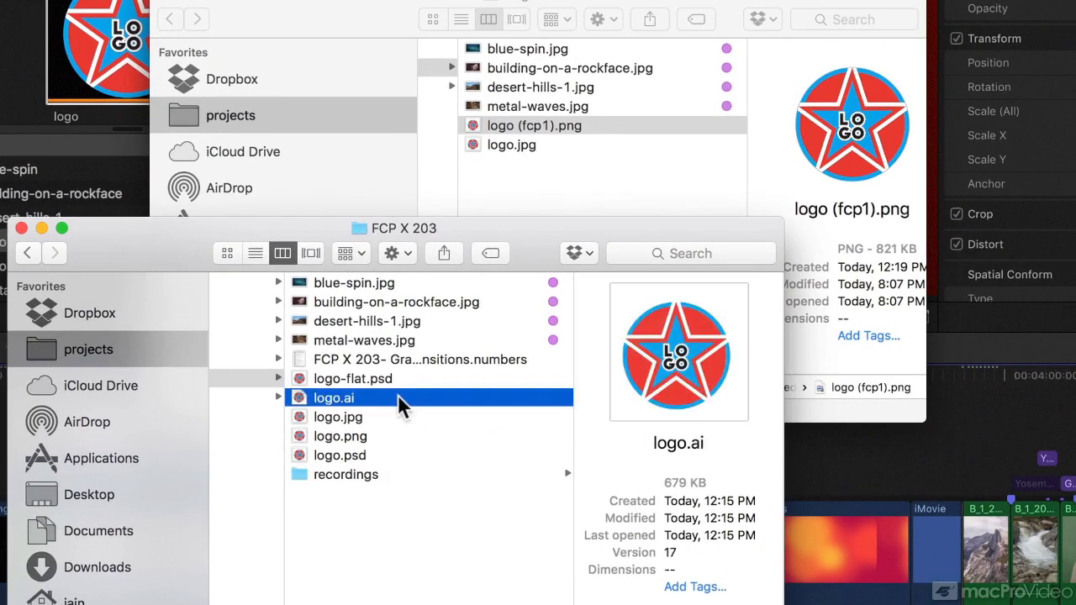
pyautogui.click(388, 454)
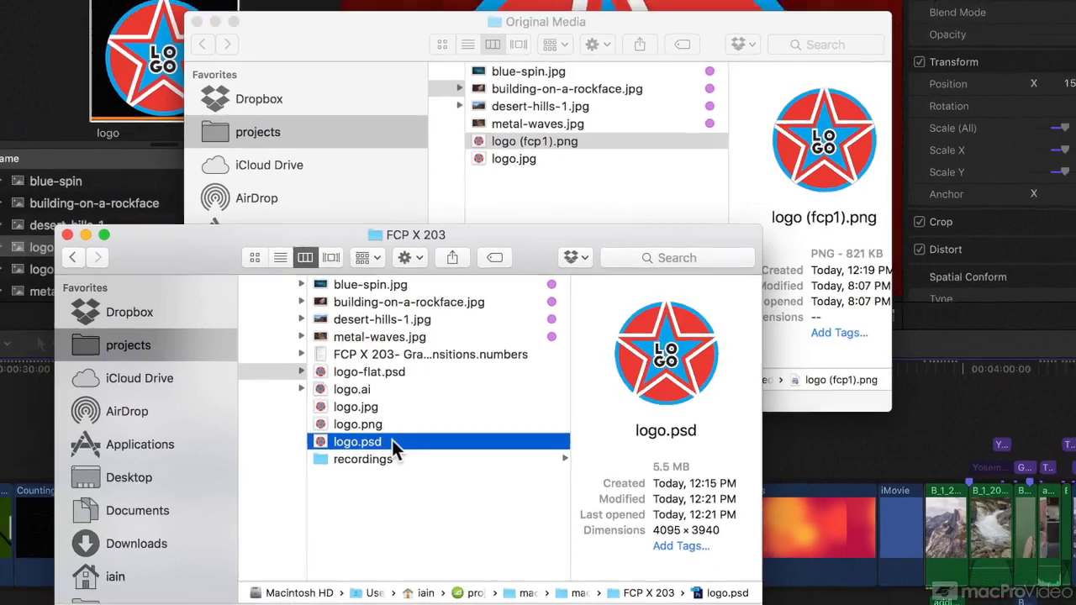
pyautogui.doubleClick(378, 454)
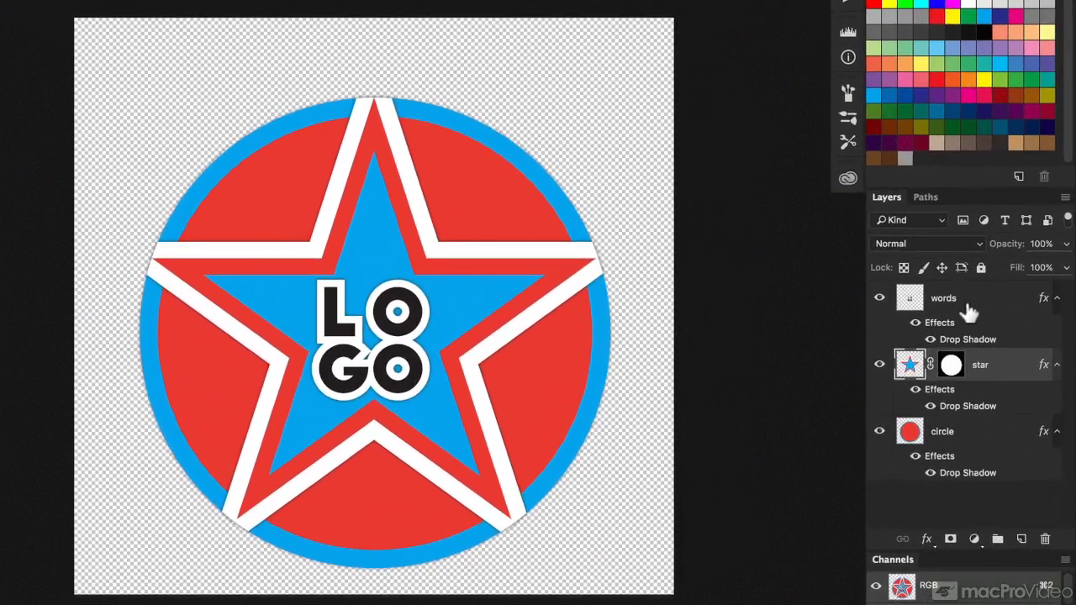
pyautogui.click(971, 309)
pyautogui.click(994, 371)
pyautogui.click(984, 433)
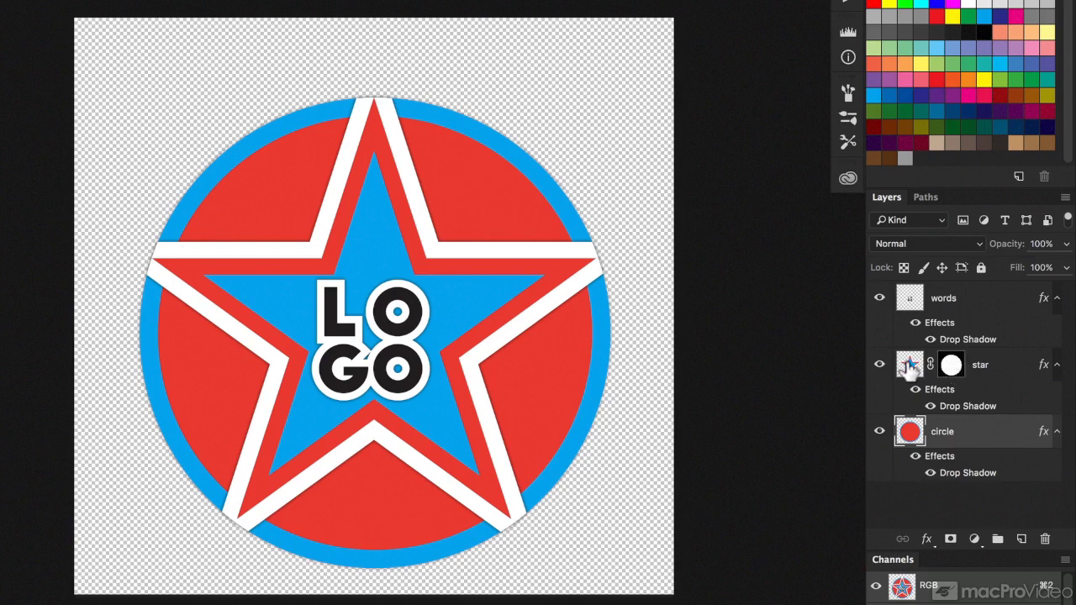
pyautogui.keyDown('shift'); pyautogui.click(952, 366); pyautogui.keyUp('shift')
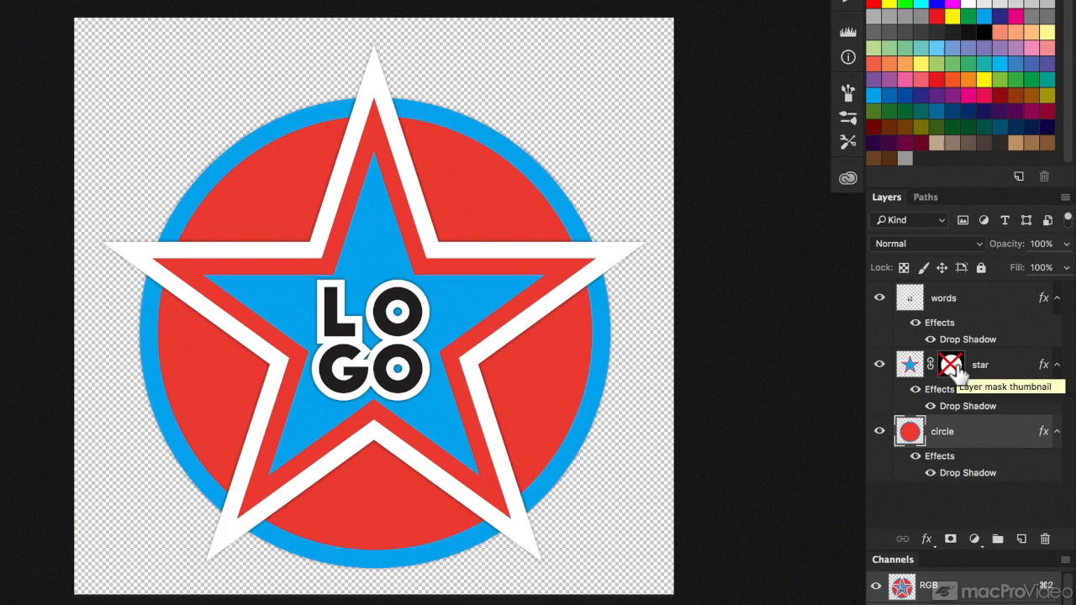
pyautogui.keyDown('shift'); pyautogui.click(952, 367); pyautogui.keyUp('shift')
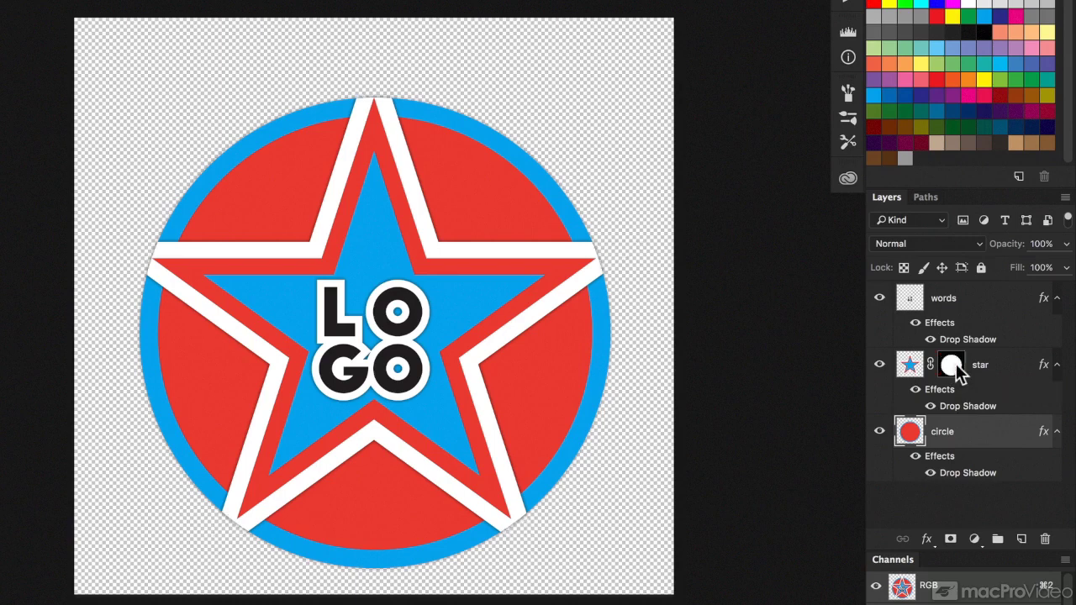
pyautogui.click(915, 457)
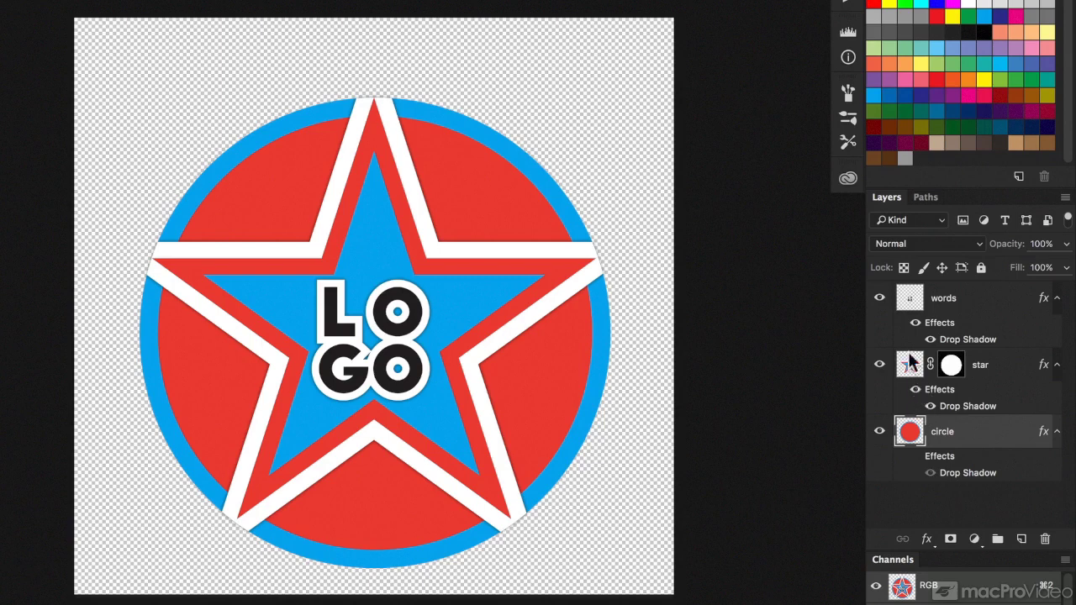
pyautogui.click(916, 323)
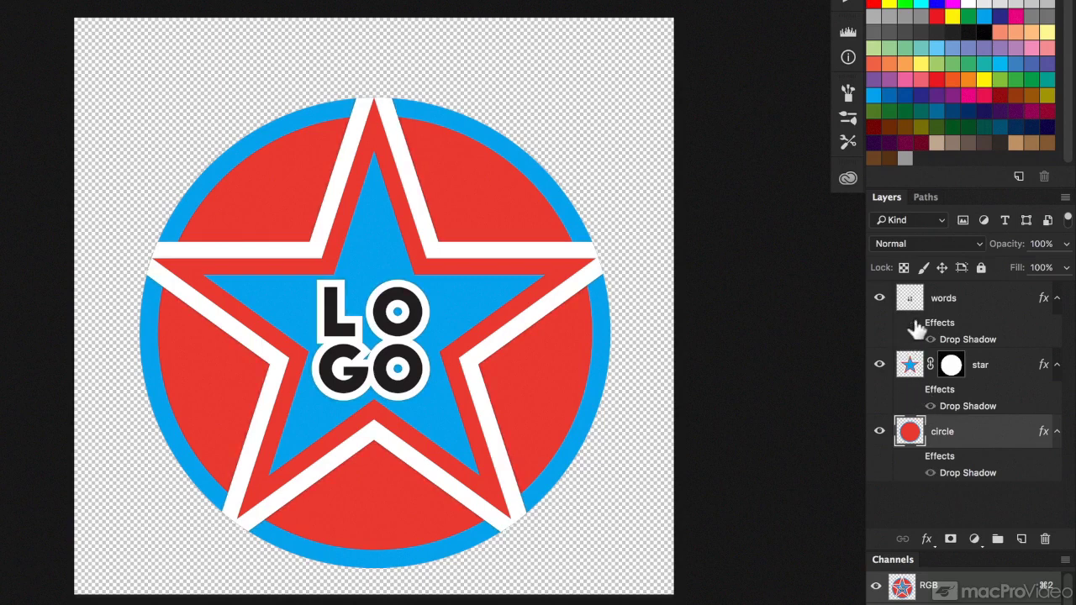
pyautogui.click(915, 322)
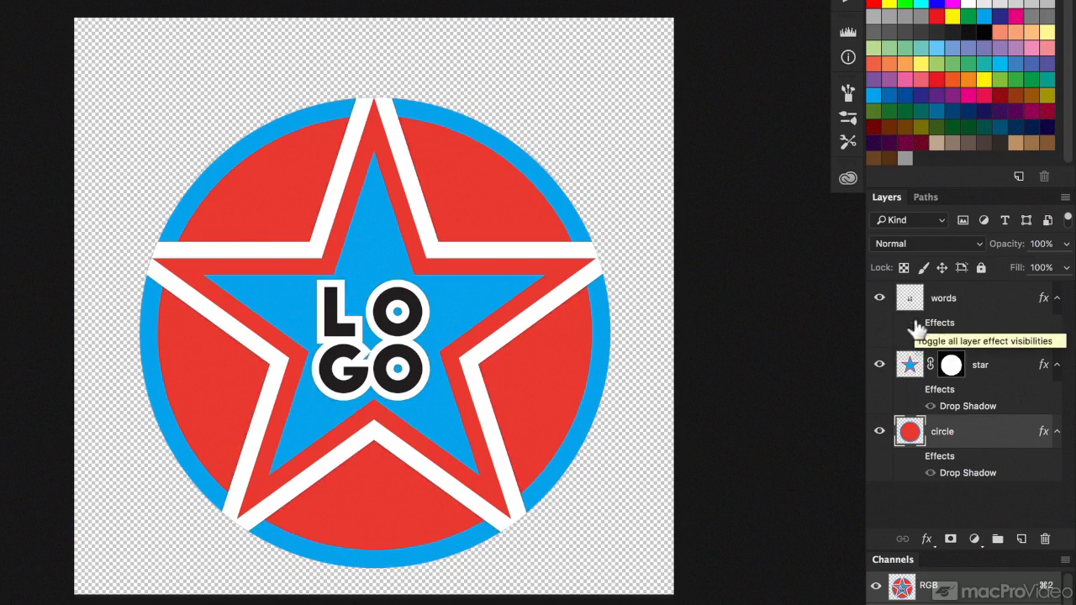
pyautogui.click(916, 389)
pyautogui.click(915, 456)
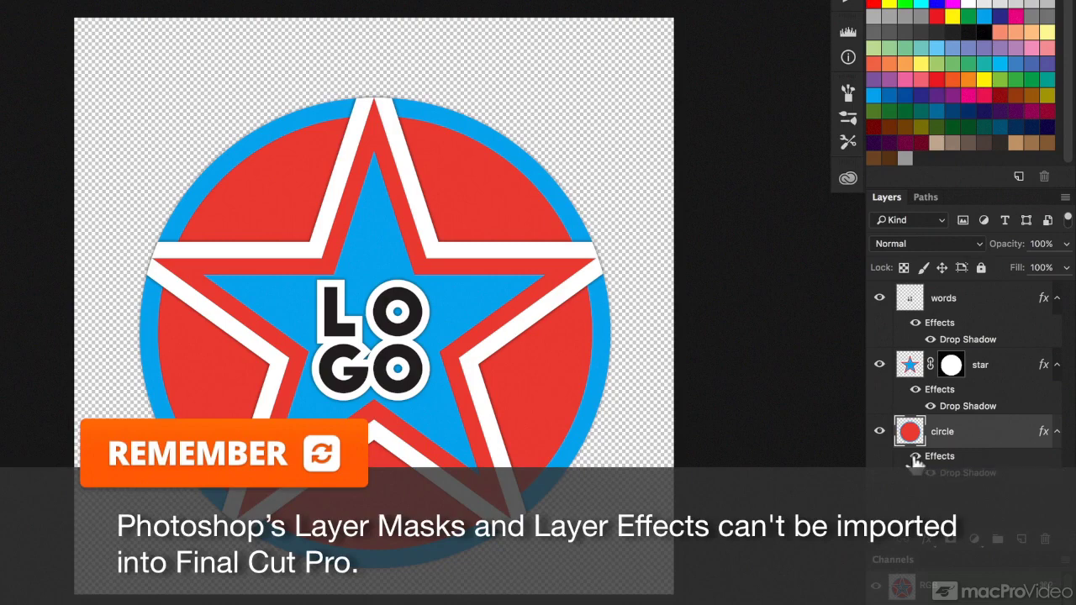
# - Drag logo.psd from Finder into Final Cut Pro's stills event as a layered clip
pyautogui.press('super+Tab')
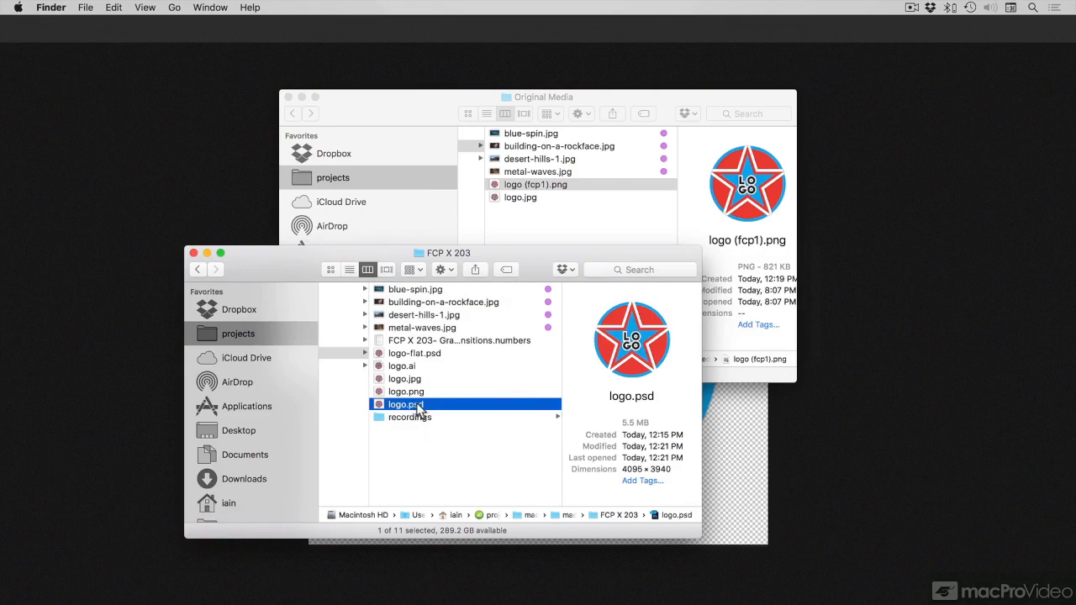
pyautogui.press('super+Tab')
pyautogui.press('super+Tab')
pyautogui.moveTo(418, 410); pyautogui.dragTo(240, 267)
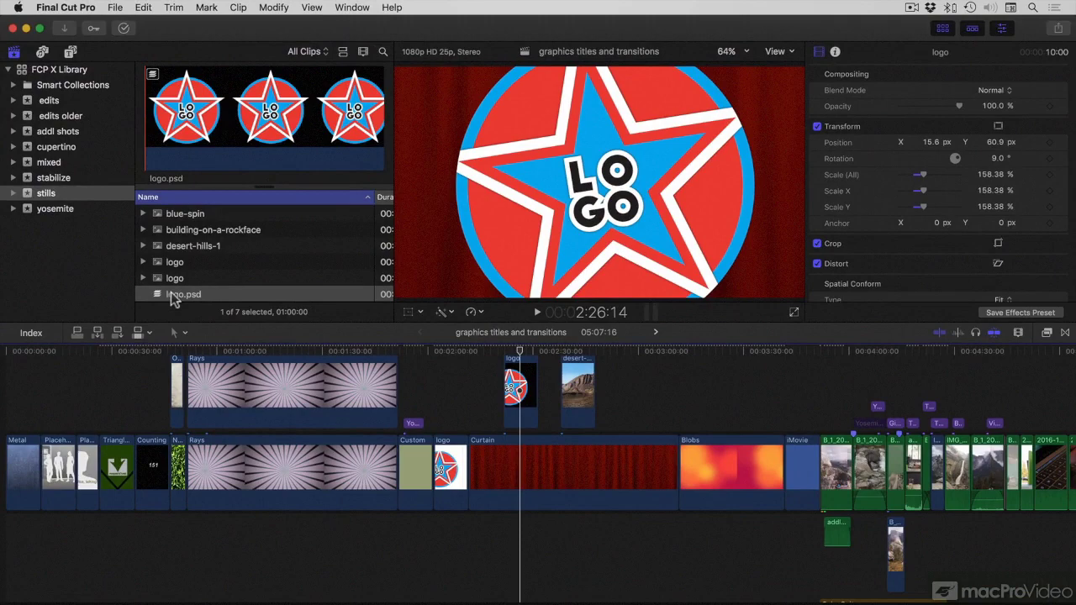
# - Inspect logo.psd's words, star and circle layers, then return to the graphics titles and transitions project
pyautogui.doubleClick(172, 300)
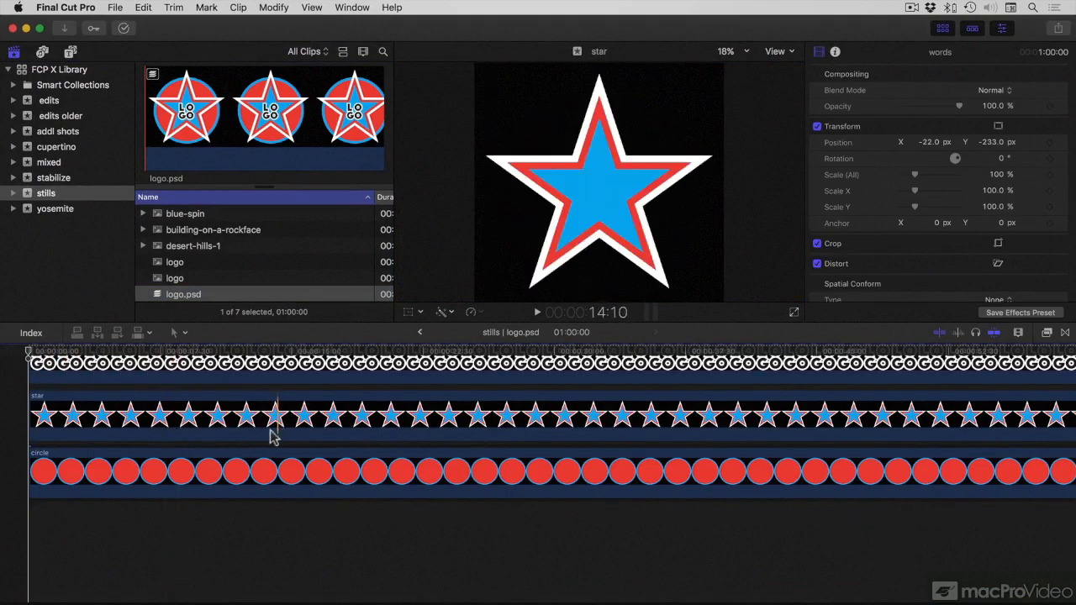
pyautogui.scroll(3, 252, 399)
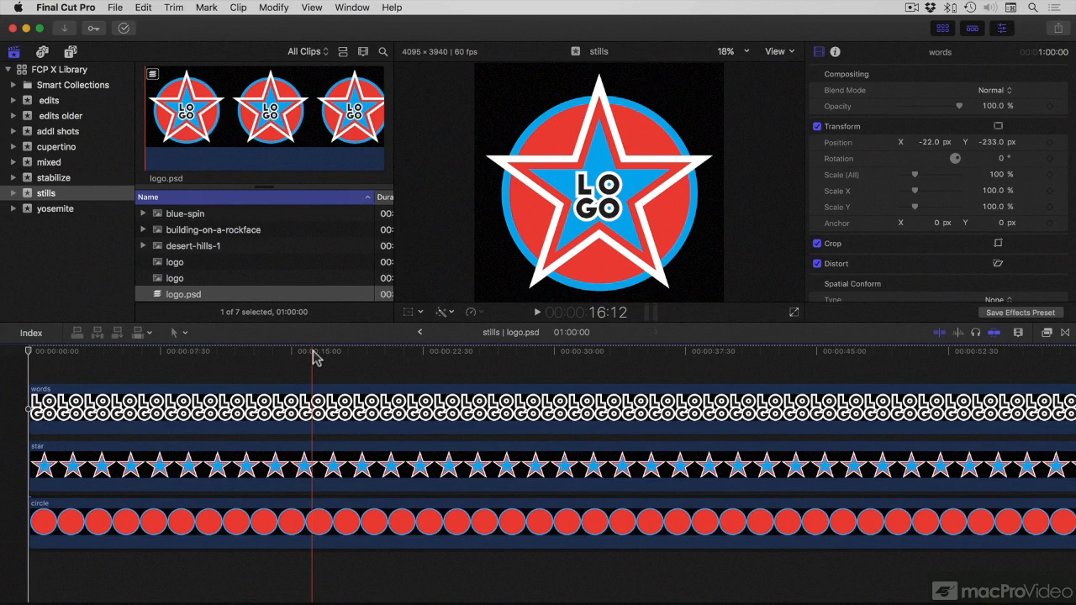
pyautogui.press('super+bracketleft')
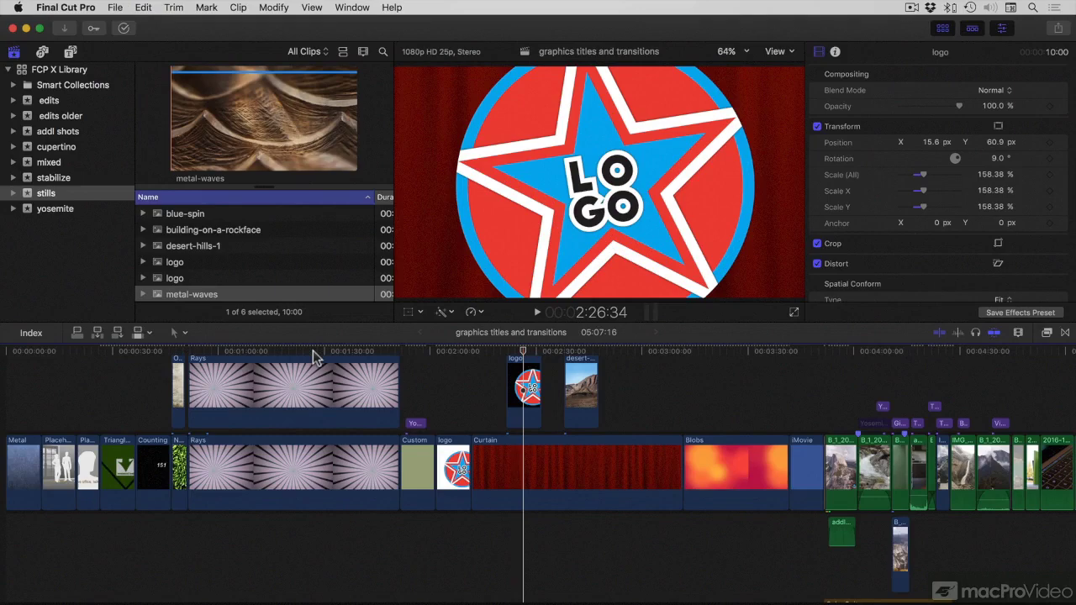
# - Reopen logo.psd from Finder in Photoshop and show the Layer menu
pyautogui.press('super+Tab')
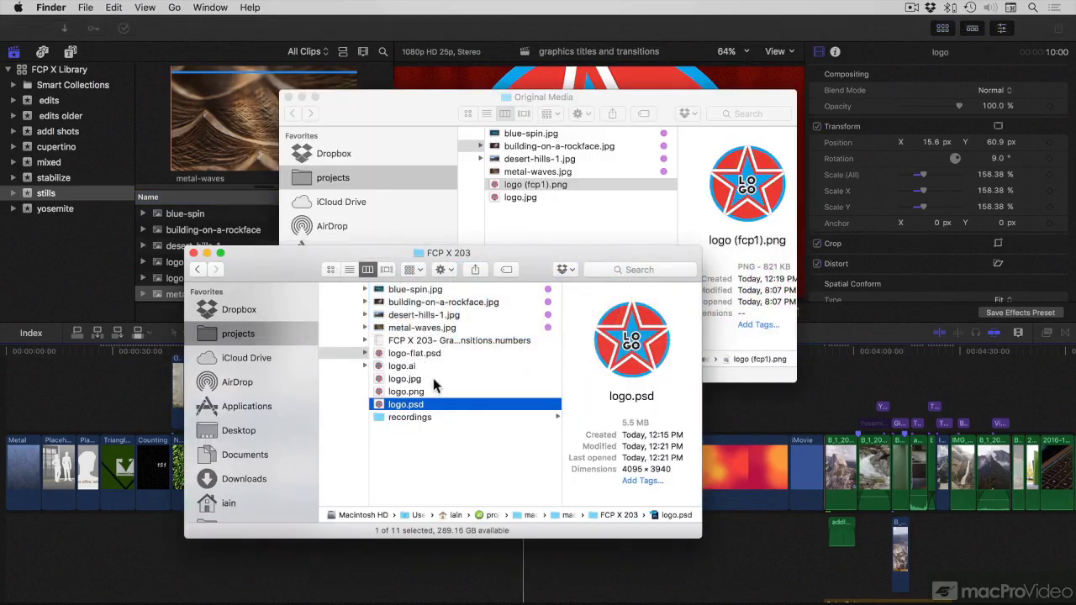
pyautogui.doubleClick(426, 405)
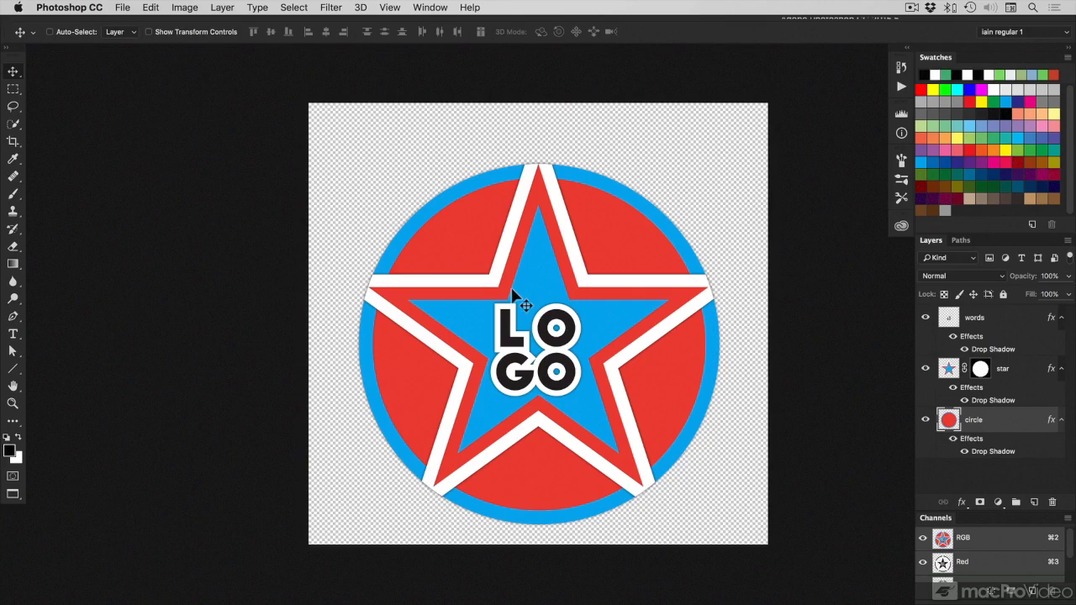
pyautogui.click(222, 7)
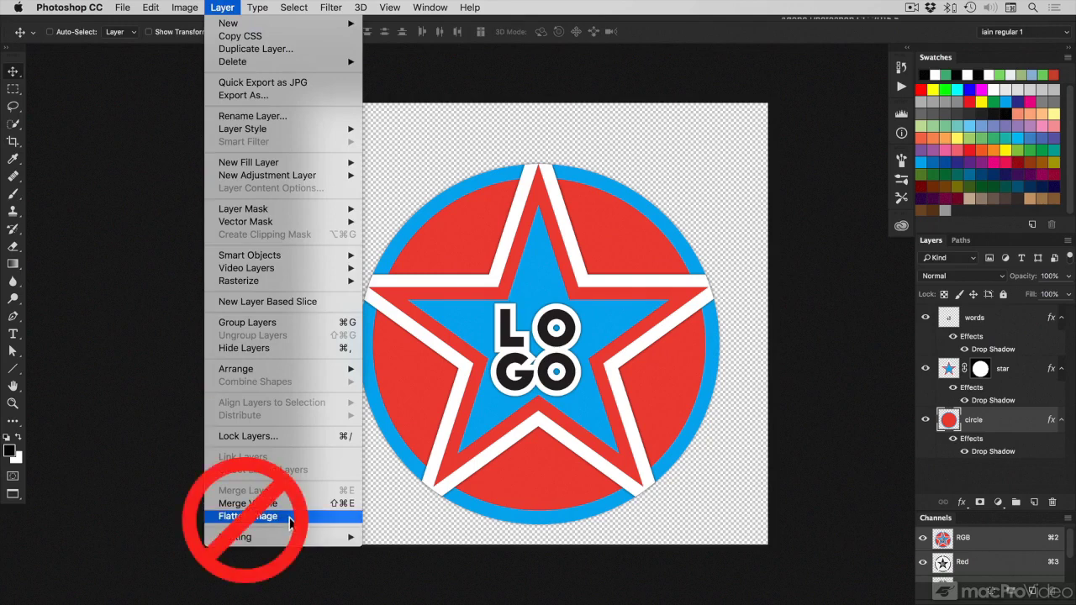
# - Merge the words layer with a new empty layer above it into plain Layer 1
pyautogui.click(469, 472)
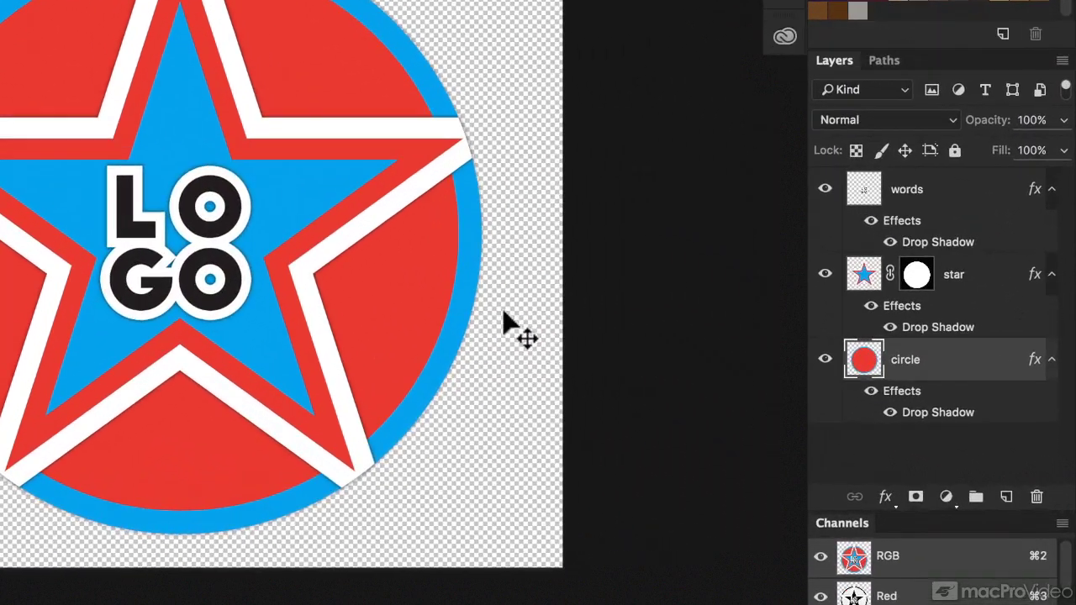
pyautogui.click(977, 265)
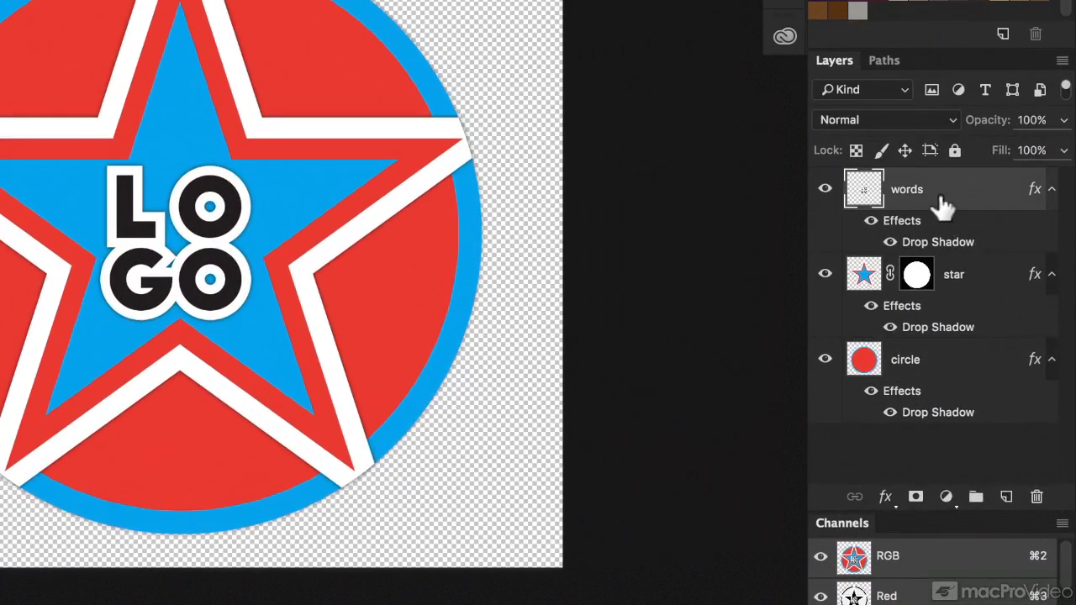
pyautogui.click(1008, 499)
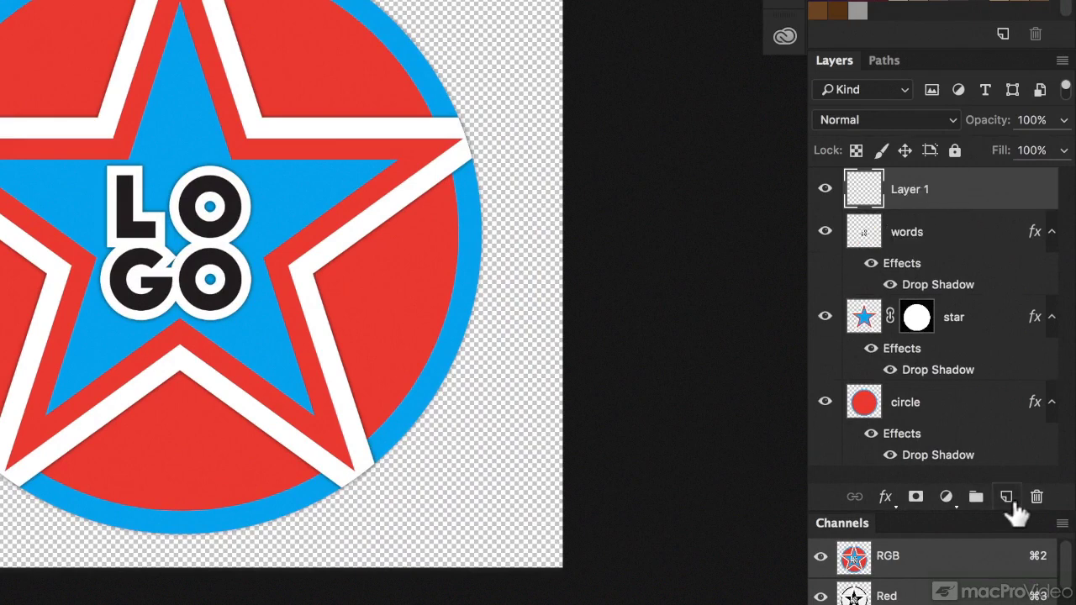
pyautogui.keyDown('shift'); pyautogui.click(943, 234); pyautogui.keyUp('shift')
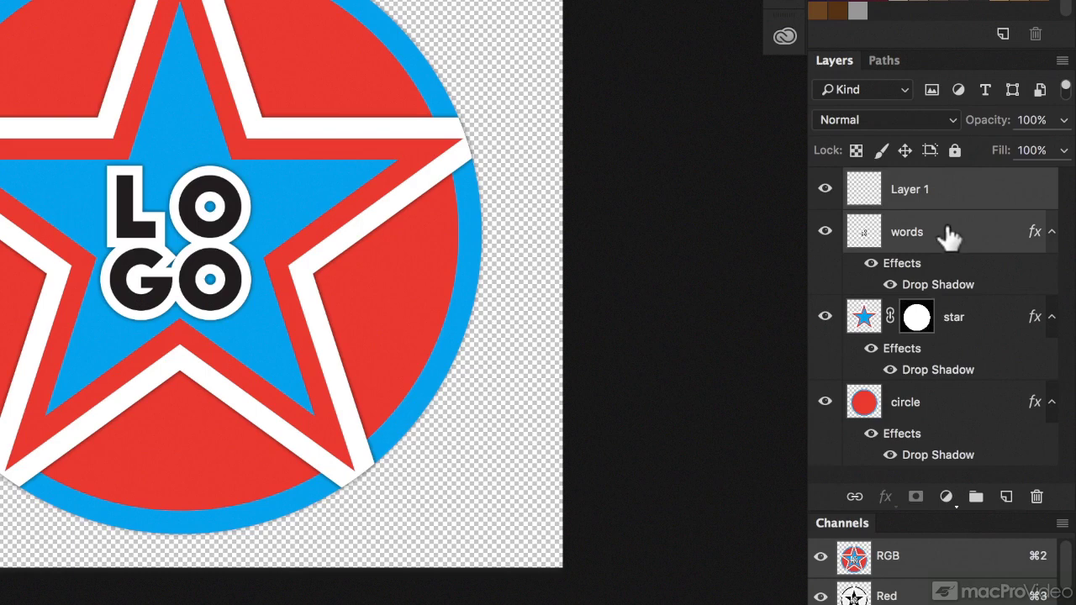
pyautogui.press('super+e')
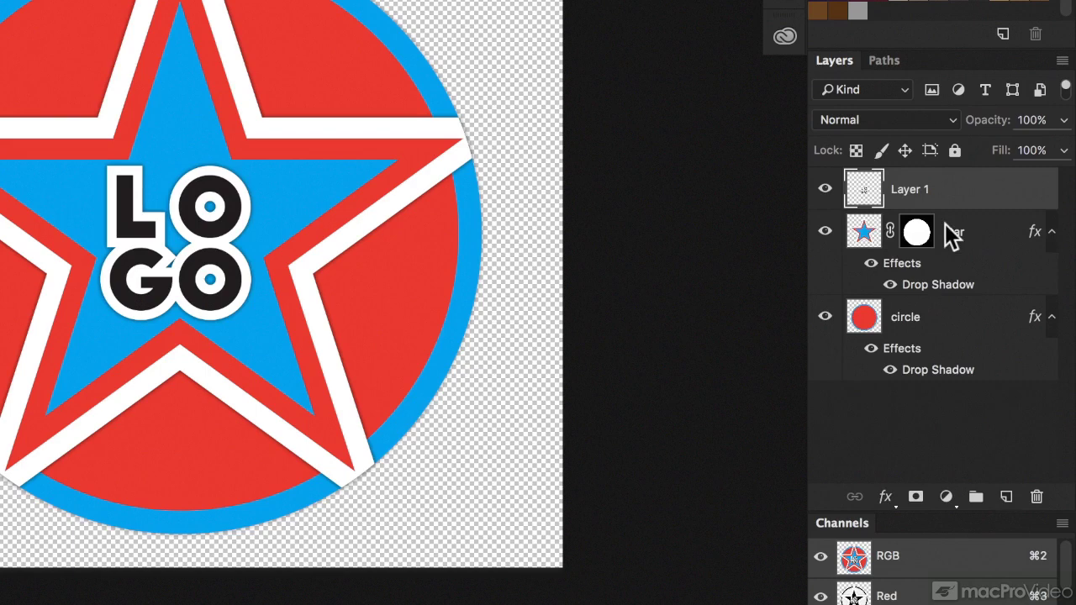
# - Merge the star layer and its drop shadow into a new plain Layer 2
pyautogui.click(975, 244)
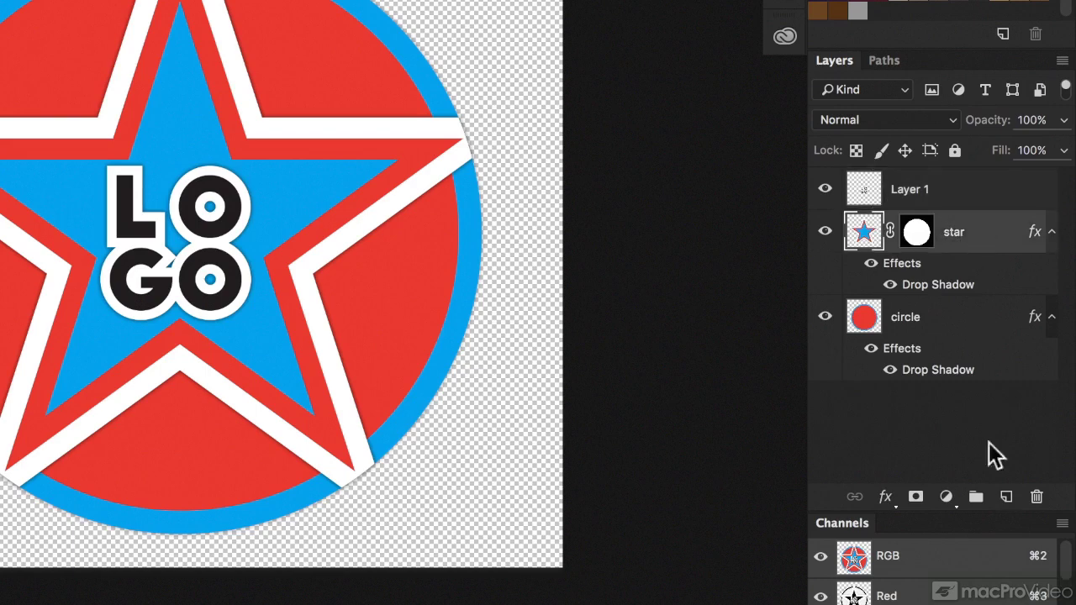
pyautogui.click(1006, 497)
pyautogui.keyDown('shift'); pyautogui.click(956, 283); pyautogui.keyUp('shift')
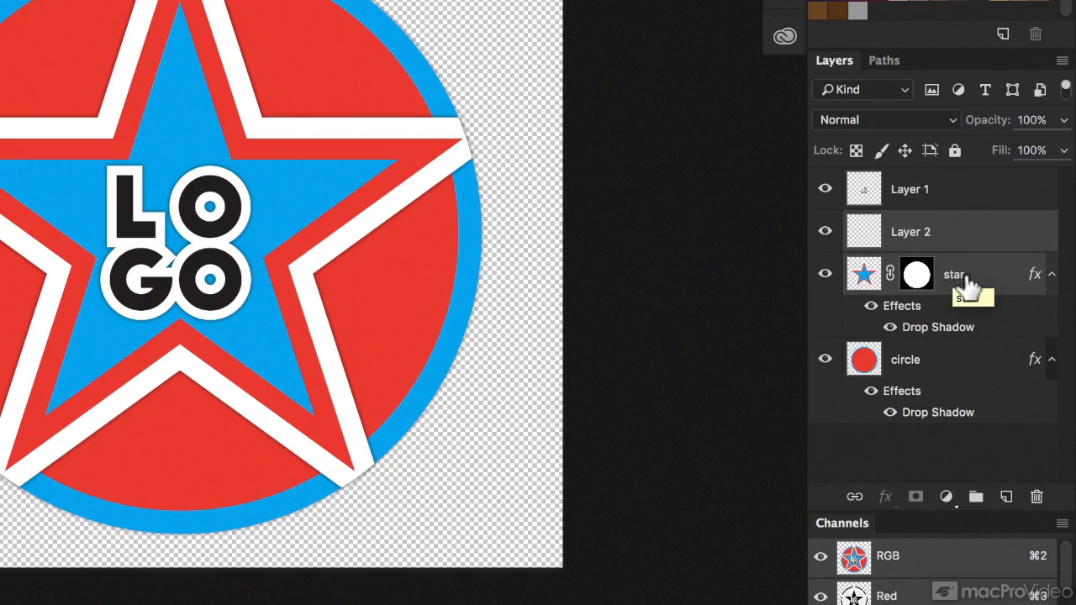
pyautogui.press('super+e')
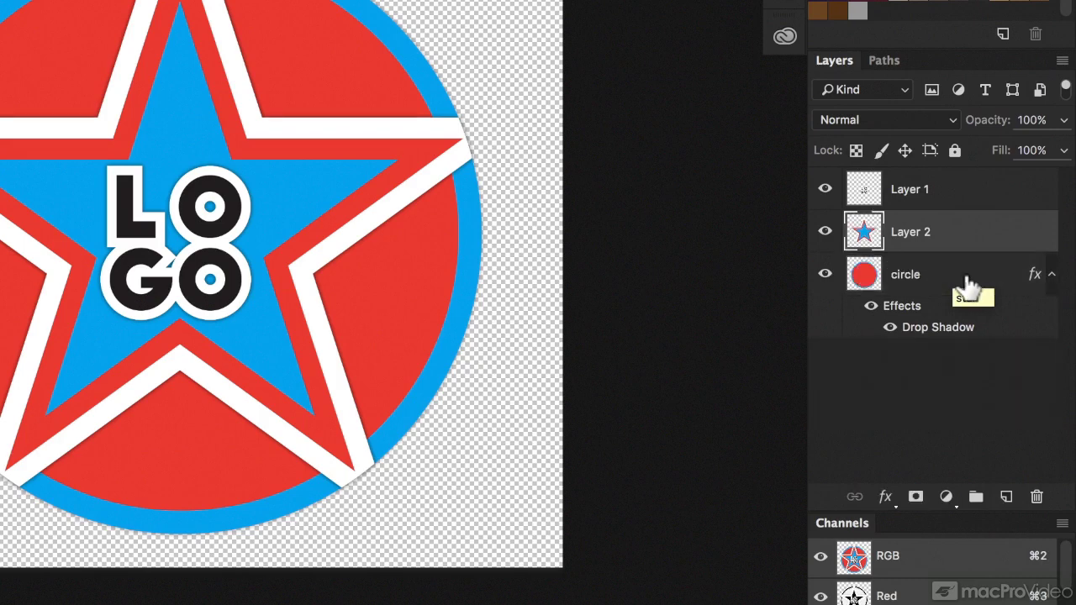
# - Merge the circle layer and its drop shadow into a new plain Layer 3
pyautogui.click(966, 284)
pyautogui.click(1006, 496)
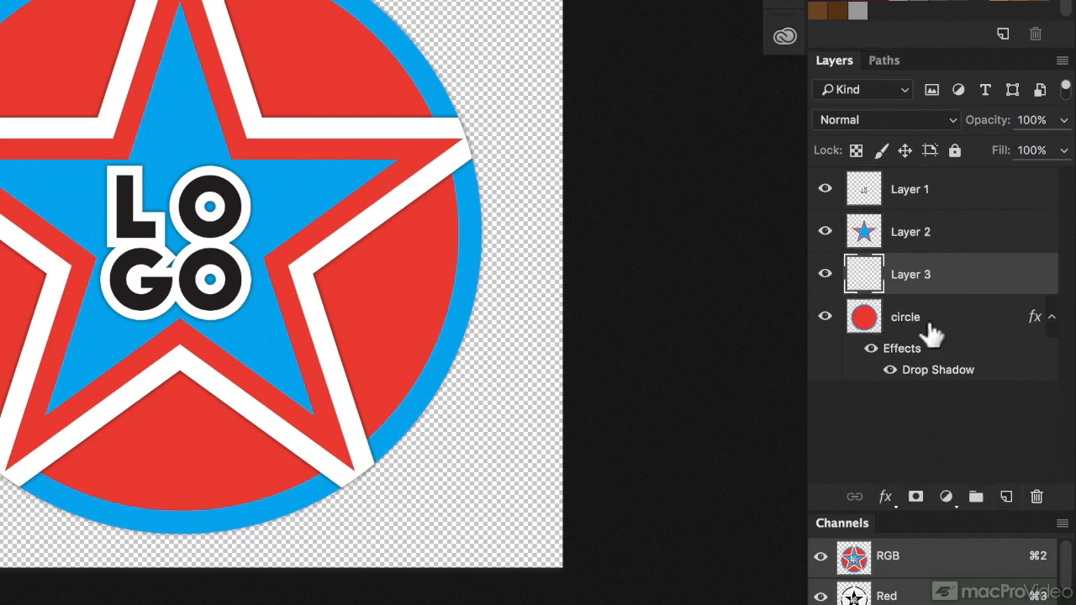
pyautogui.keyDown('shift'); pyautogui.click(928, 324); pyautogui.keyUp('shift')
pyautogui.press('super+e')
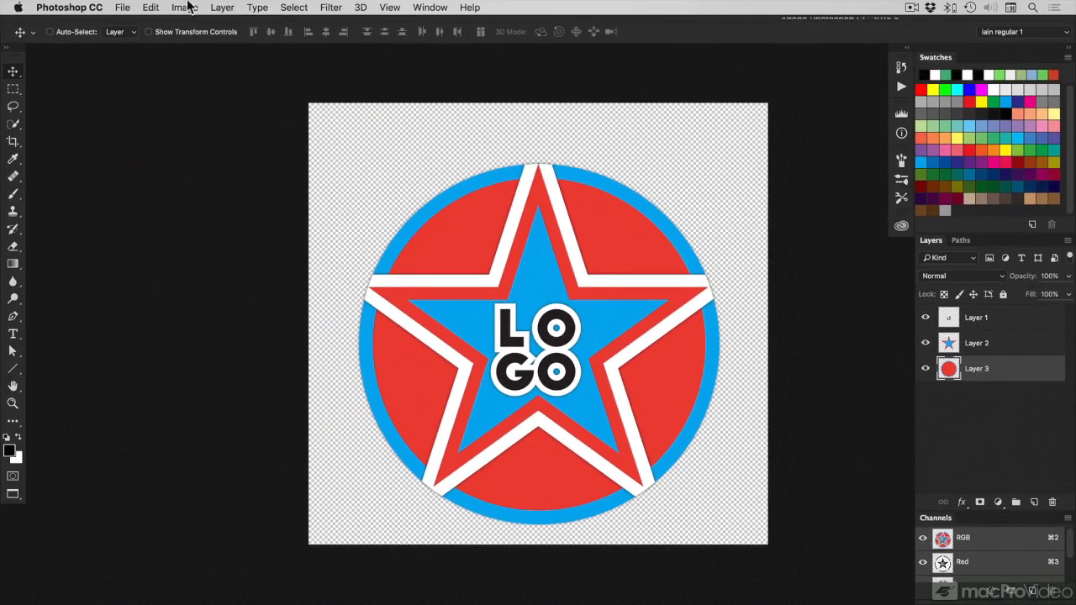
# - Save the flattened document under the new name logo-flatter.psd
pyautogui.click(122, 6)
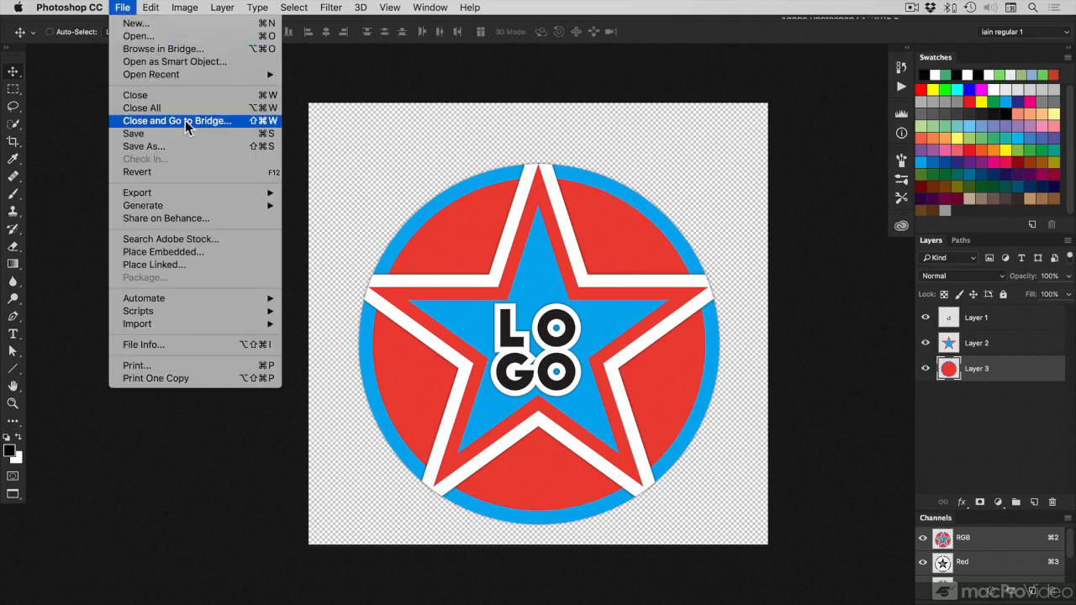
pyautogui.click(188, 146)
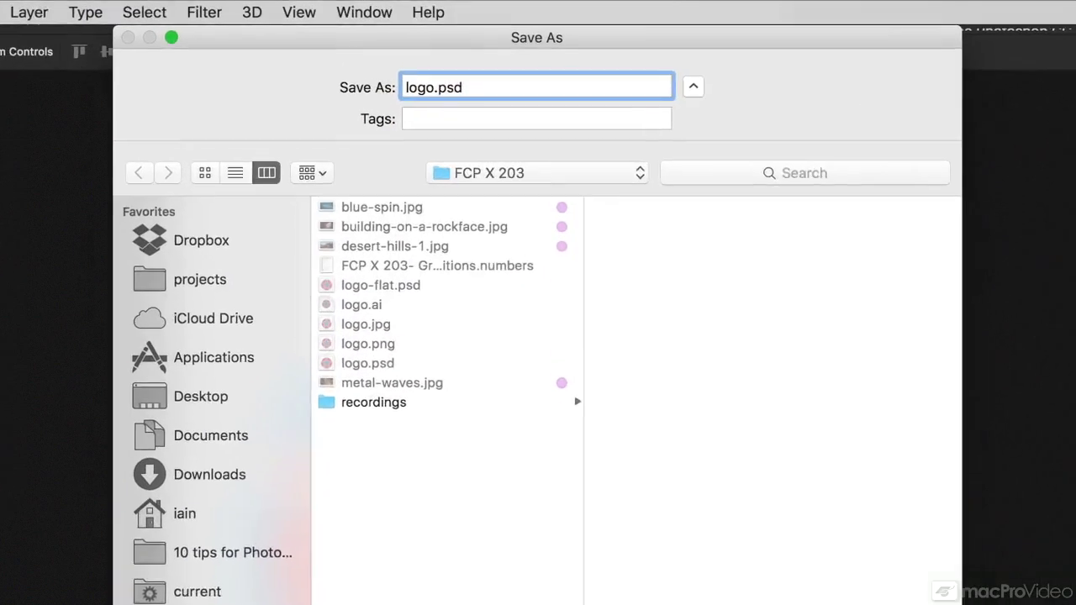
pyautogui.write('-flatter')
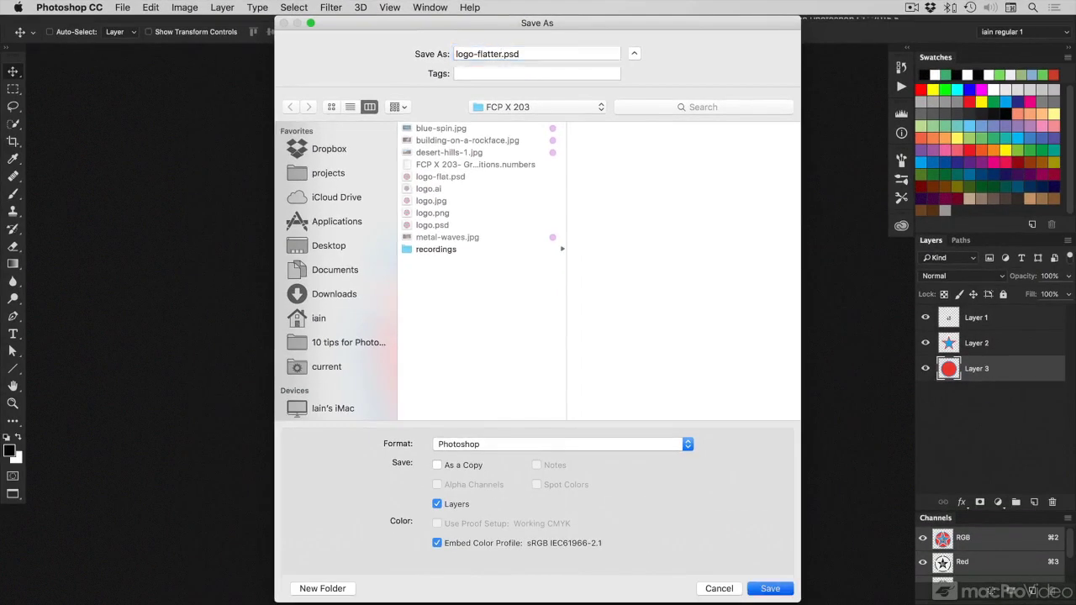
pyautogui.press('Return')
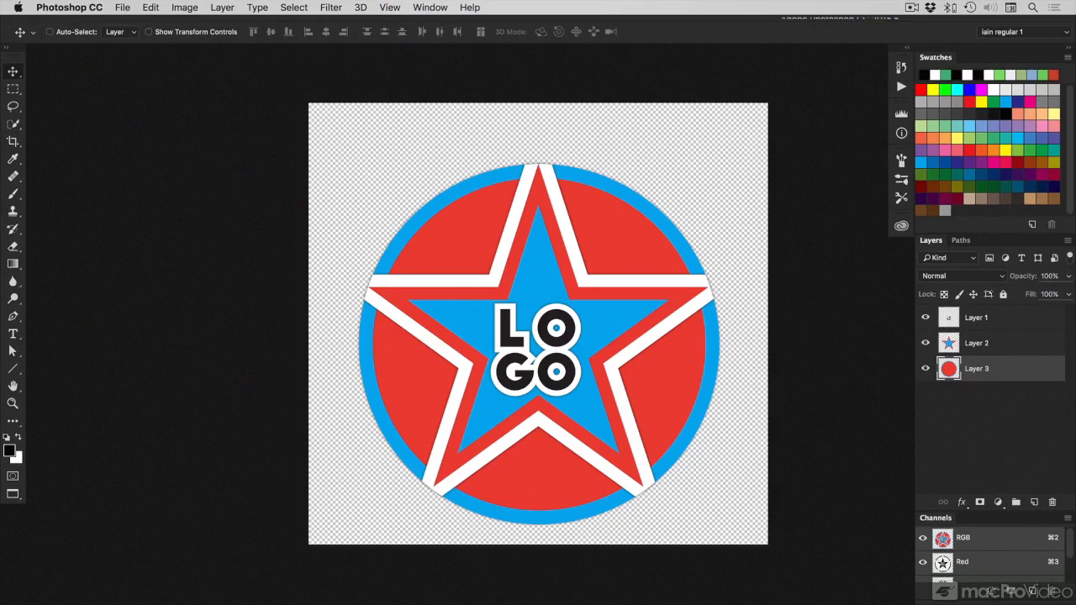
# - Drag logo-flatter.psd from Finder into Final Cut Pro's stills event
pyautogui.press('super+Tab')
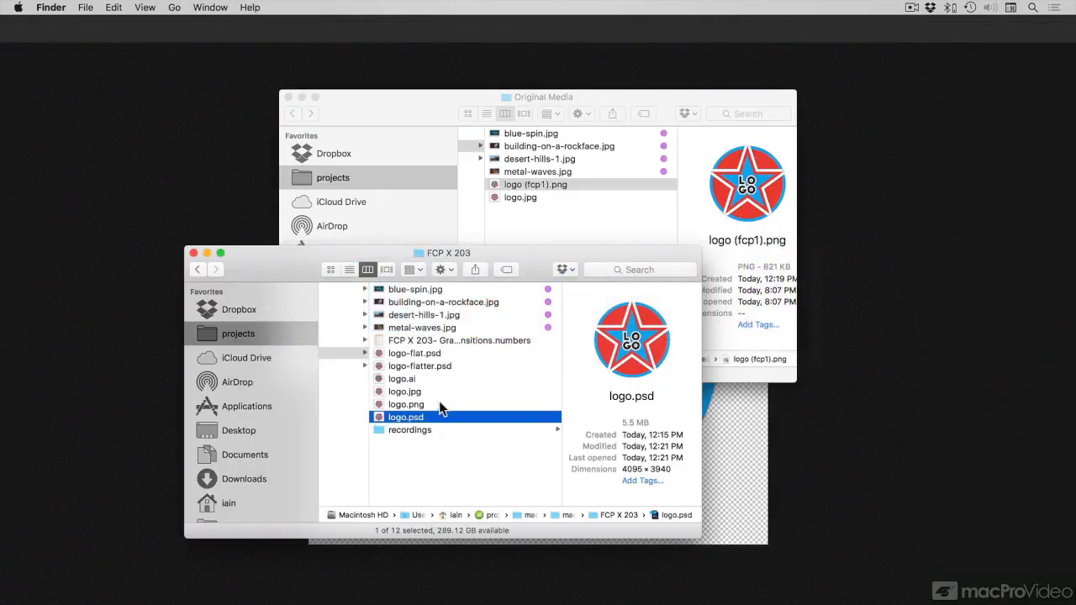
pyautogui.click(415, 367)
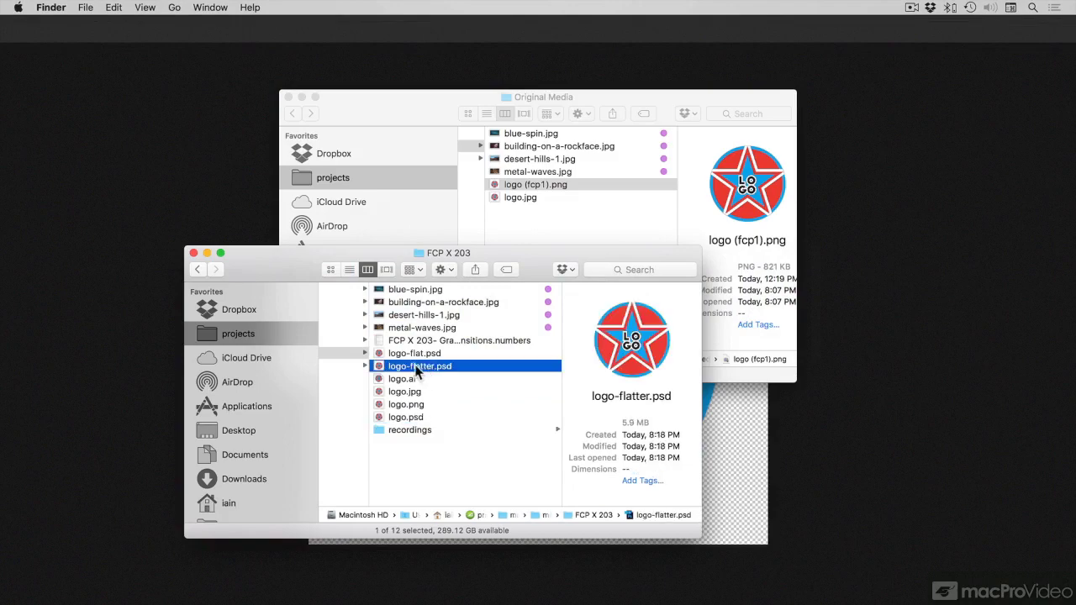
pyautogui.press('super+Tab')
pyautogui.press('super+Tab')
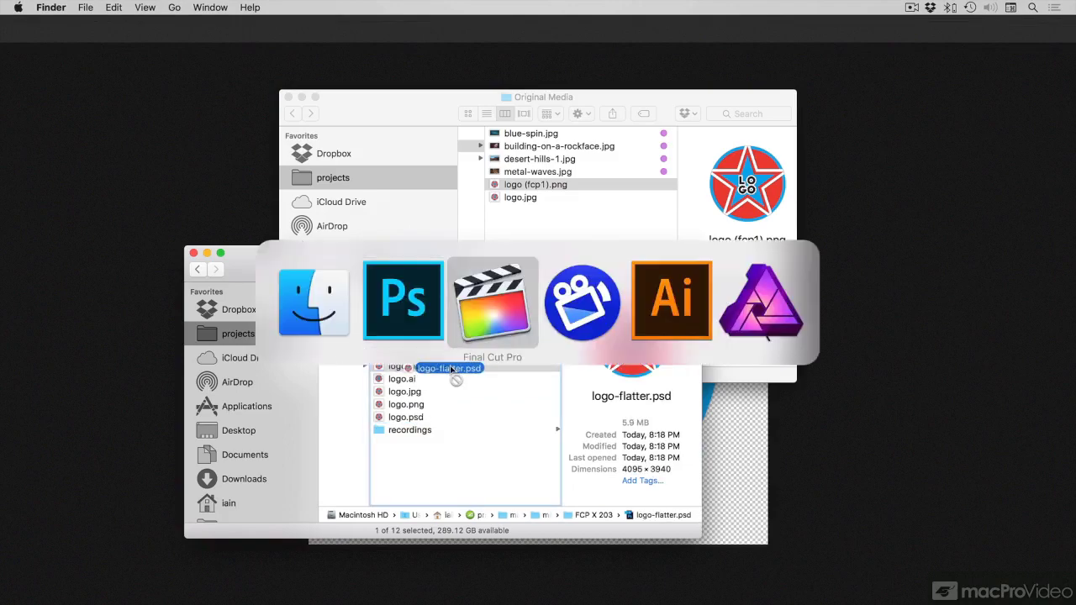
pyautogui.moveTo(263, 274); pyautogui.dragTo(269, 283)
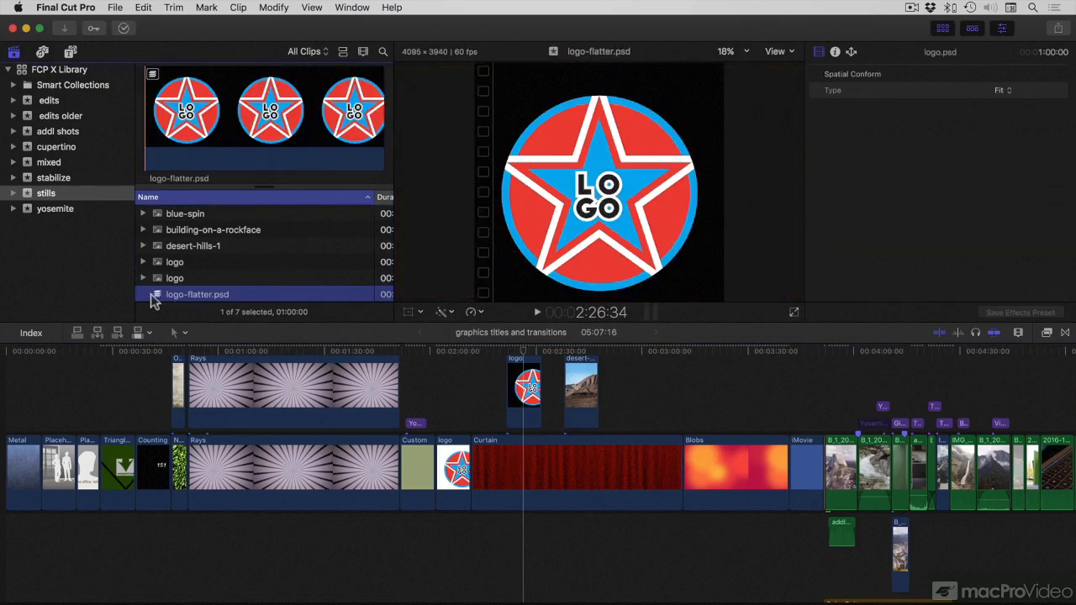
# - Open logo-flatter.psd in the timeline and inspect Layers 1–3 at 200% zoom before returning to Fit
pyautogui.doubleClick(159, 298)
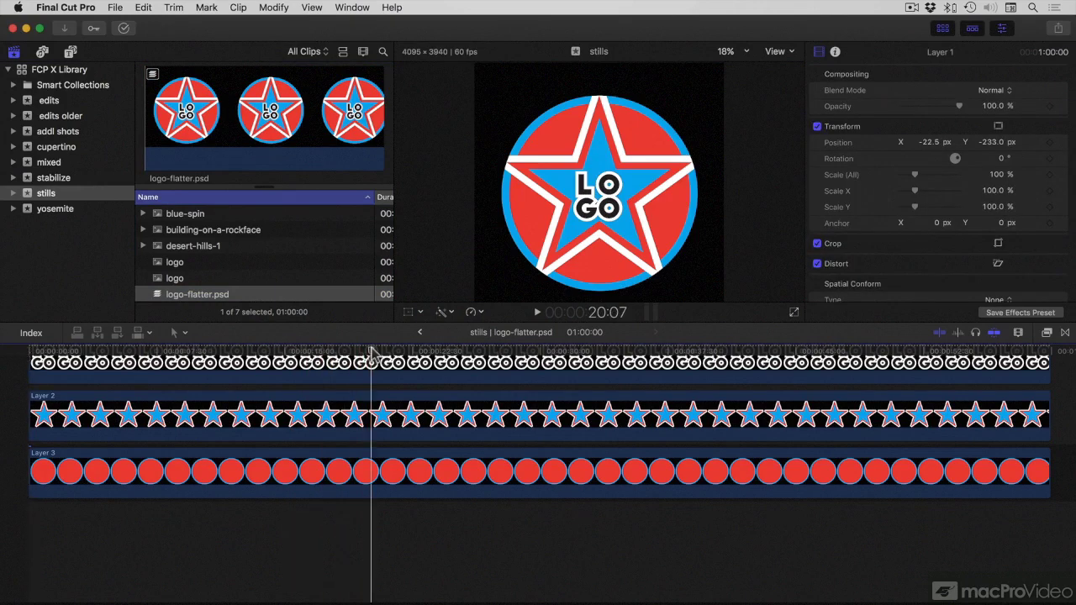
pyautogui.click(728, 51)
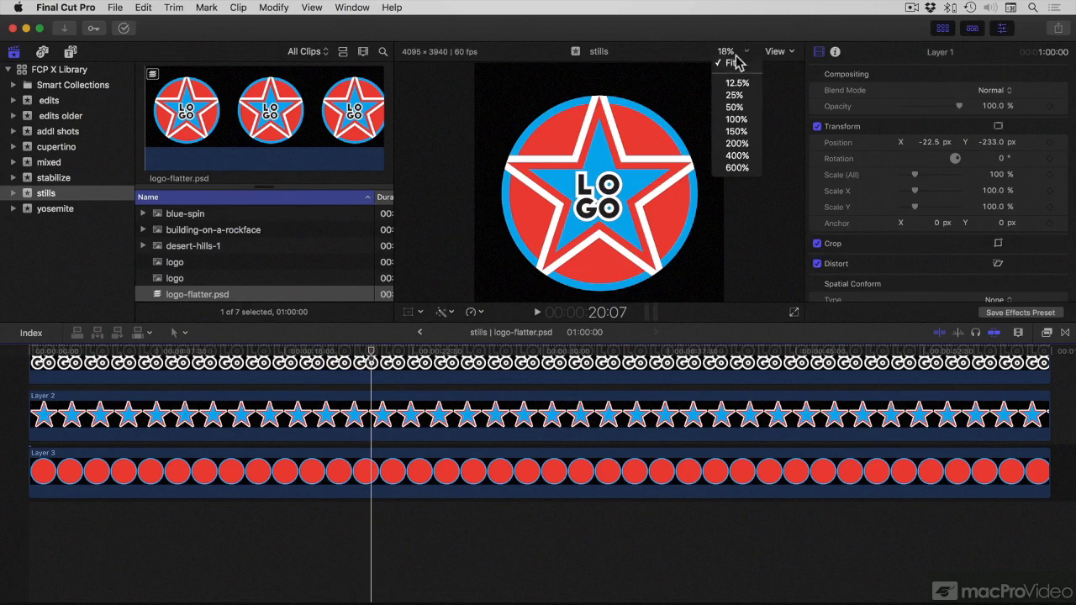
pyautogui.click(737, 143)
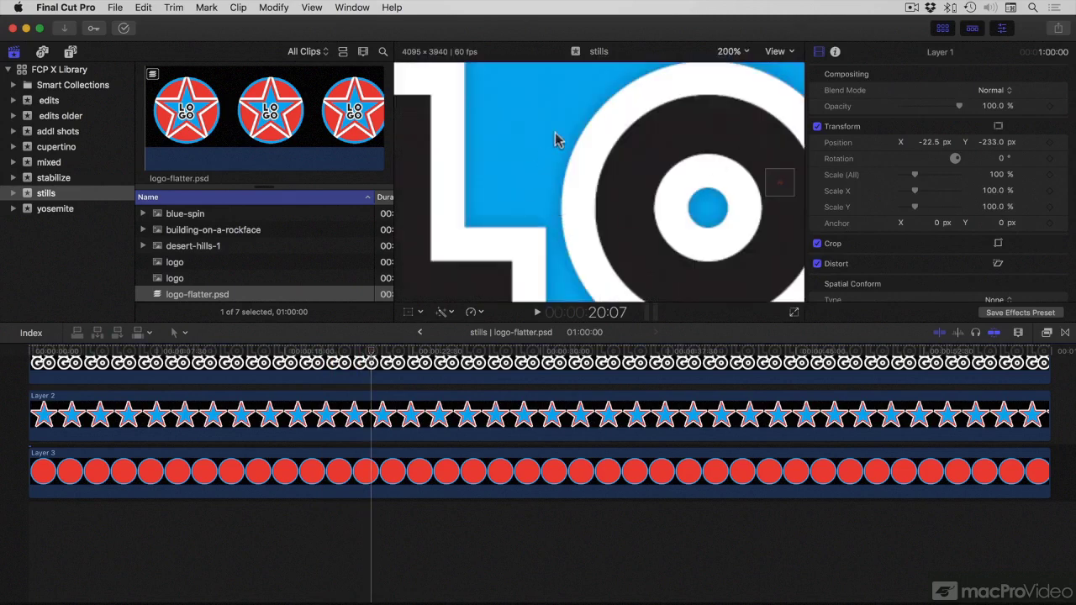
pyautogui.click(728, 51)
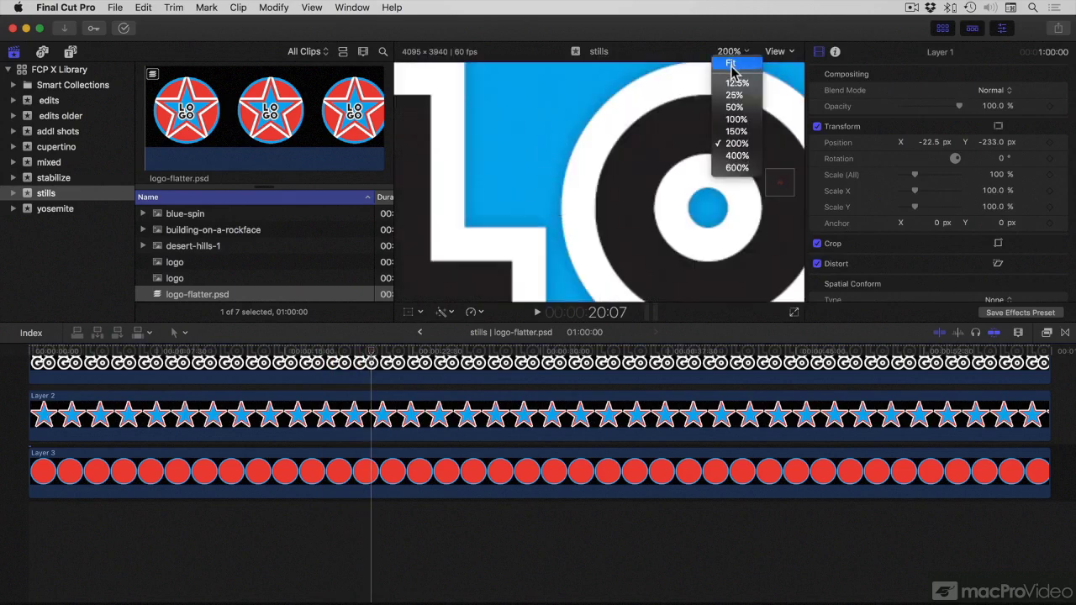
pyautogui.click(731, 67)
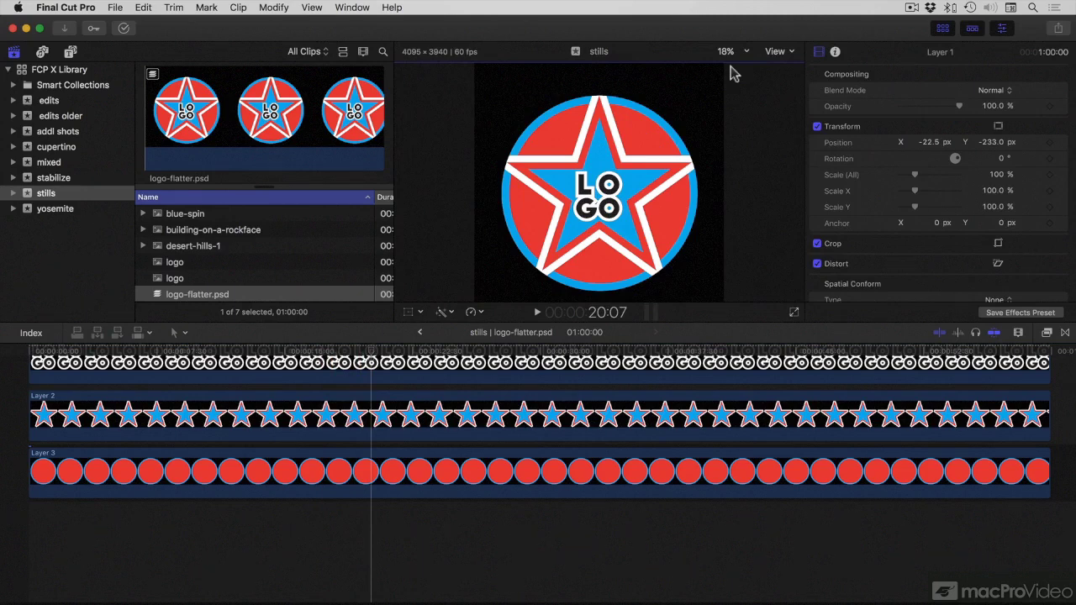
# - In Affinity Photo, zoom out and centre the logo, then show its Layers panel with the star mask expanded
pyautogui.press('super+Tab')
pyautogui.press('super+Tab')
pyautogui.press('super+Tab')
pyautogui.press('super+Tab')
pyautogui.press('super+Tab')
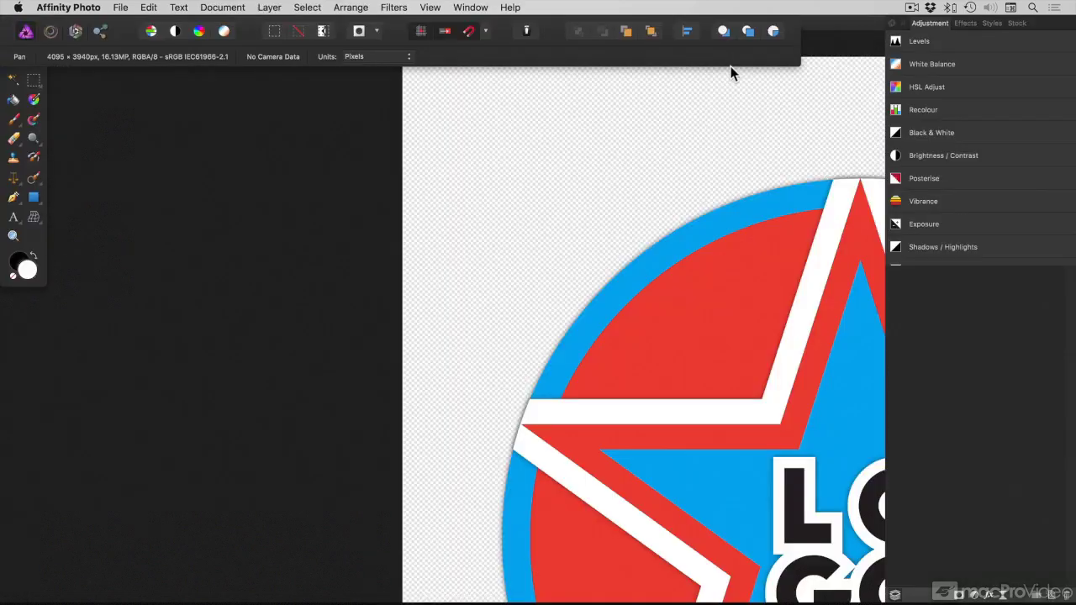
pyautogui.press('super+minus')
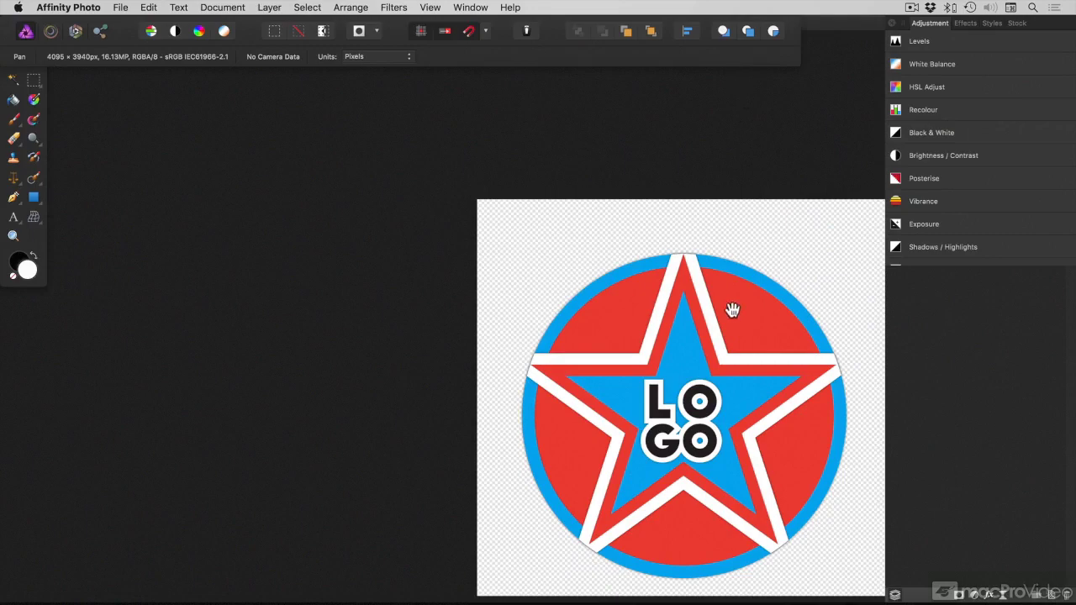
pyautogui.moveTo(733, 310); pyautogui.dragTo(547, 227)
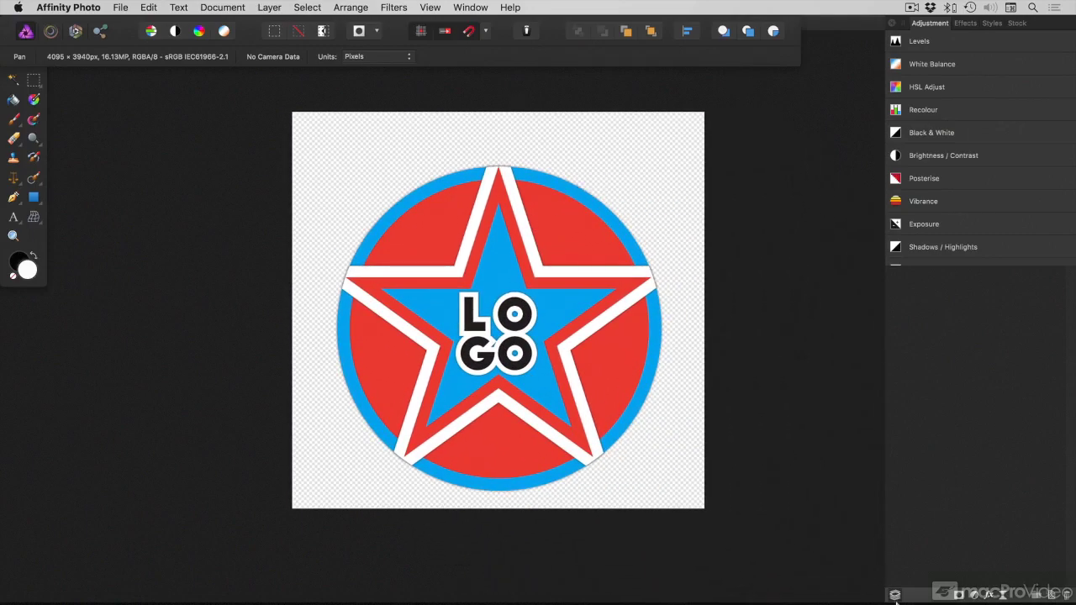
pyautogui.click(1001, 579)
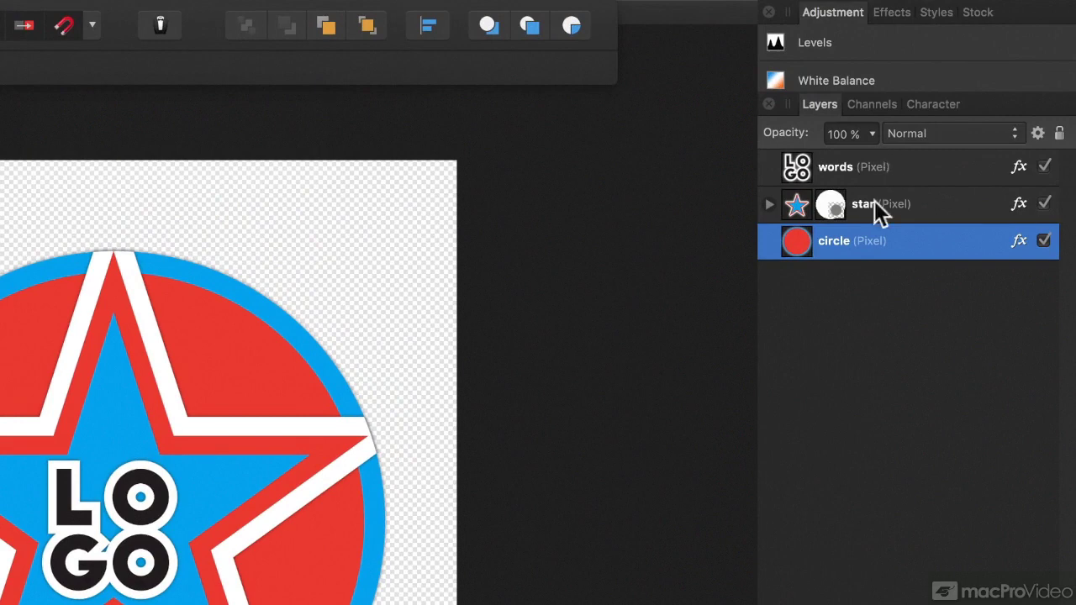
pyautogui.click(769, 205)
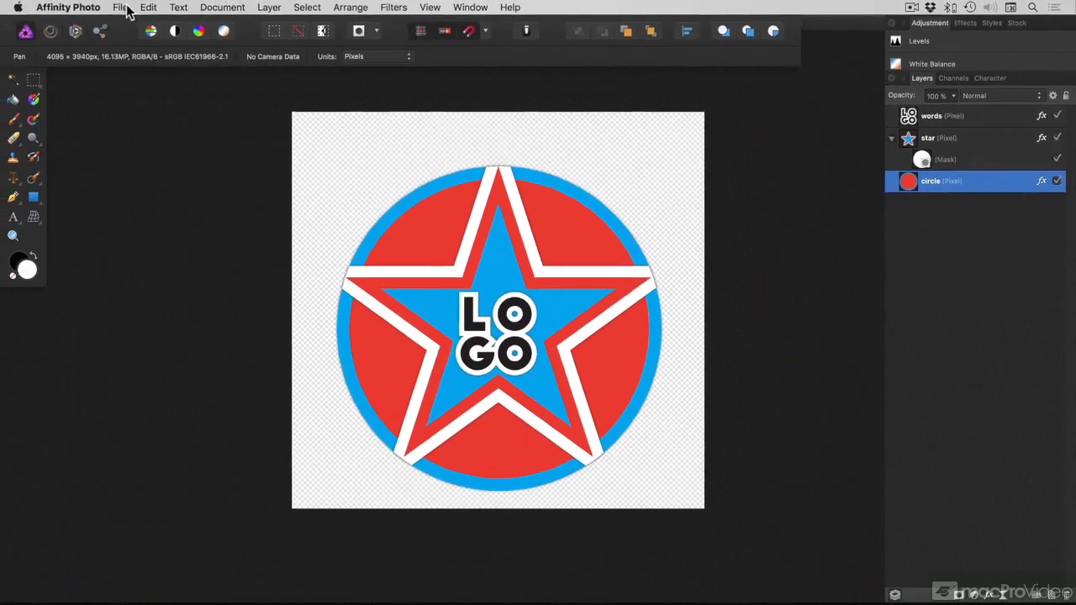
pyautogui.click(127, 8)
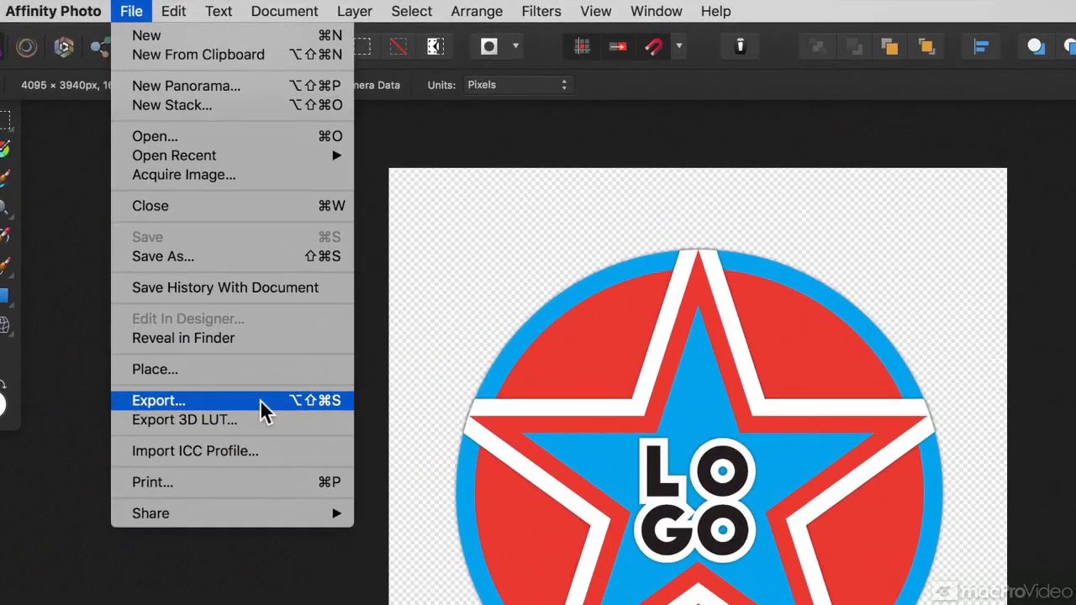
# - Export the logo as PSD using the PSD (Final Cut Pro X) preset
pyautogui.click(260, 402)
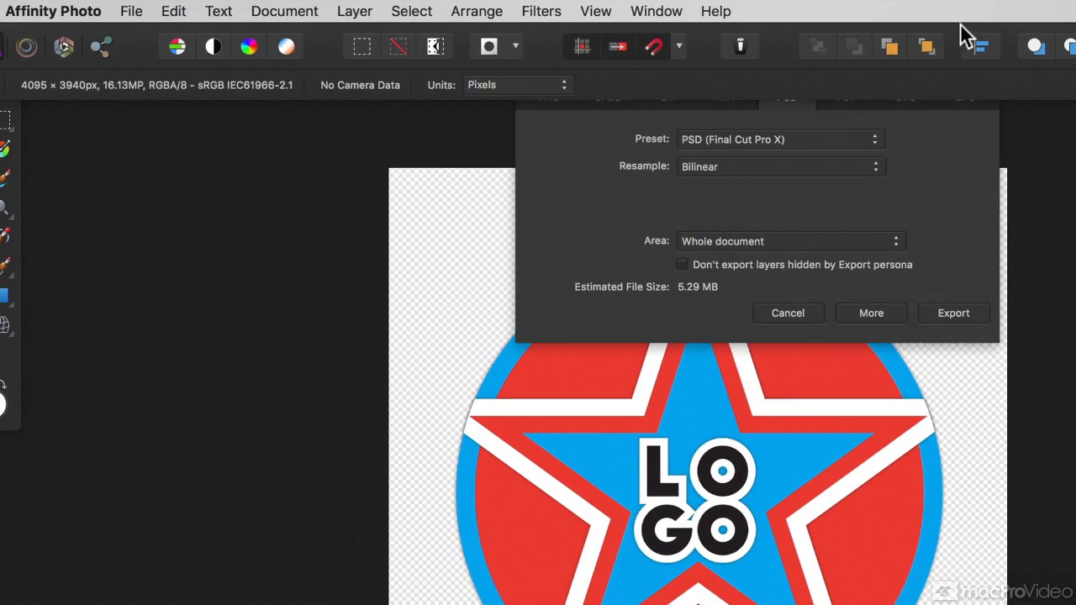
pyautogui.moveTo(960, 23); pyautogui.dragTo(812, 588)
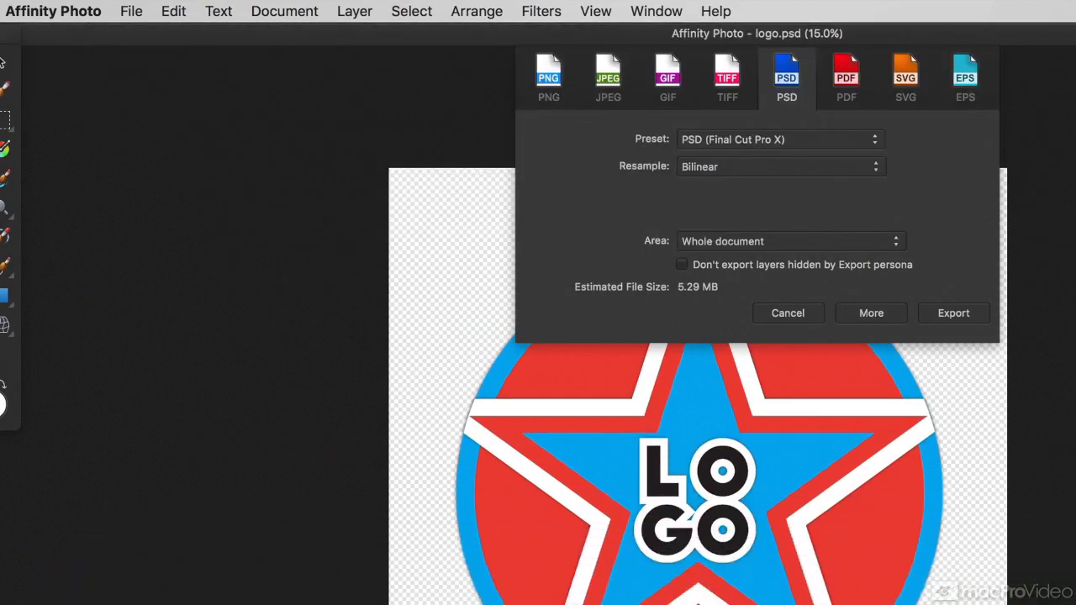
pyautogui.click(758, 140)
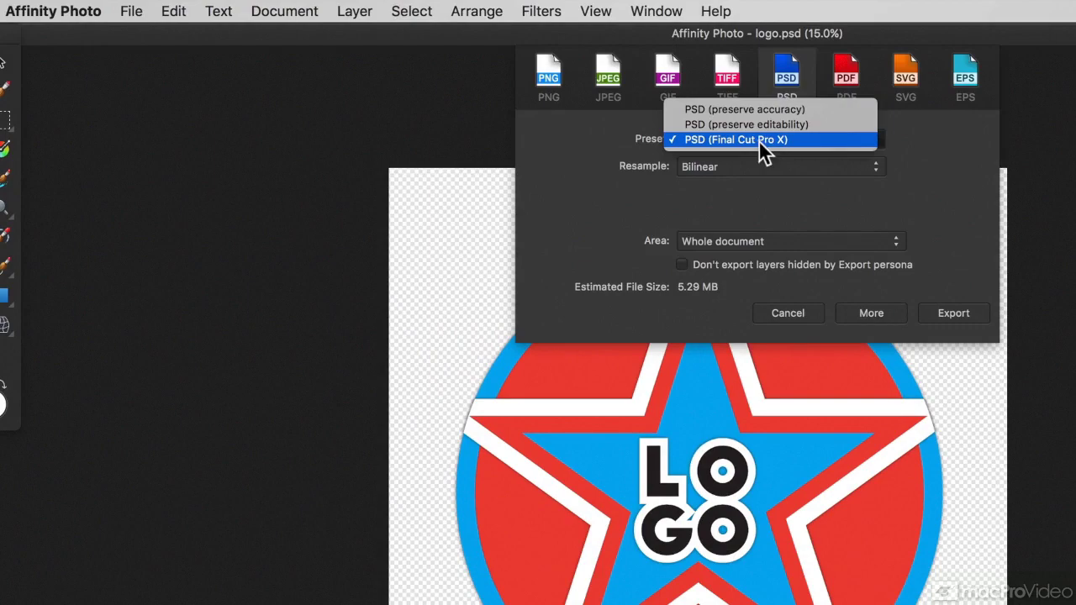
pyautogui.click(818, 140)
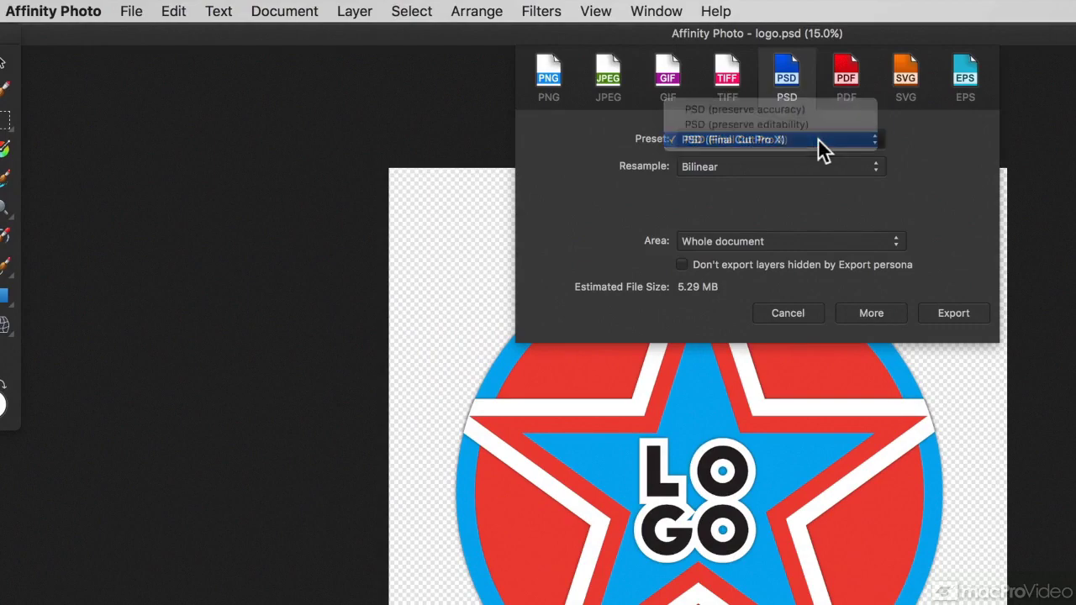
pyautogui.click(938, 318)
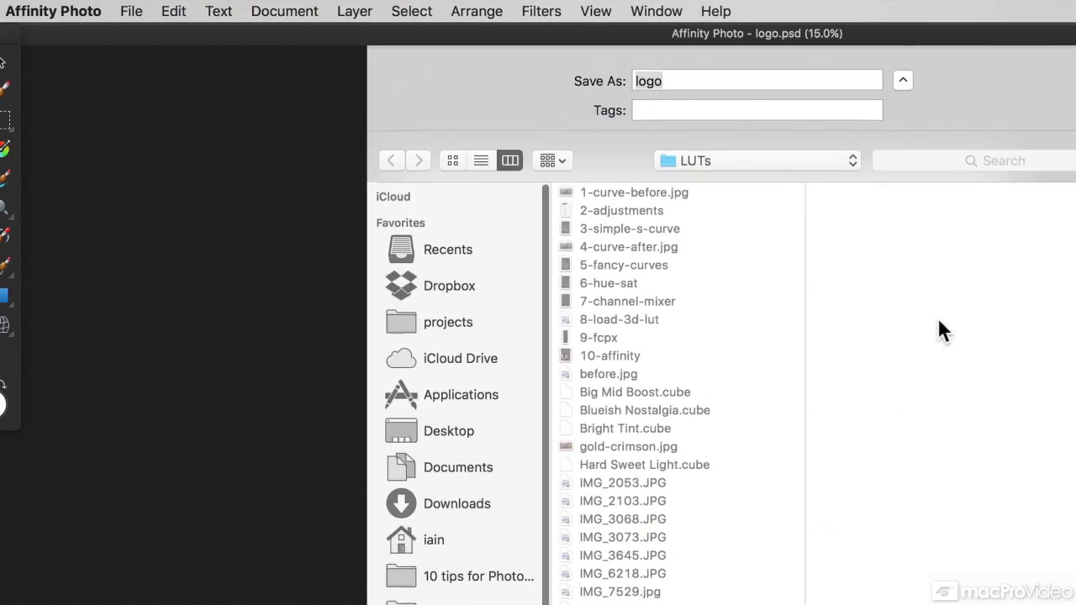
# - Save the export as logo-from affinity in the FCP X 203 folder
pyautogui.click(714, 160)
pyautogui.click(787, 444)
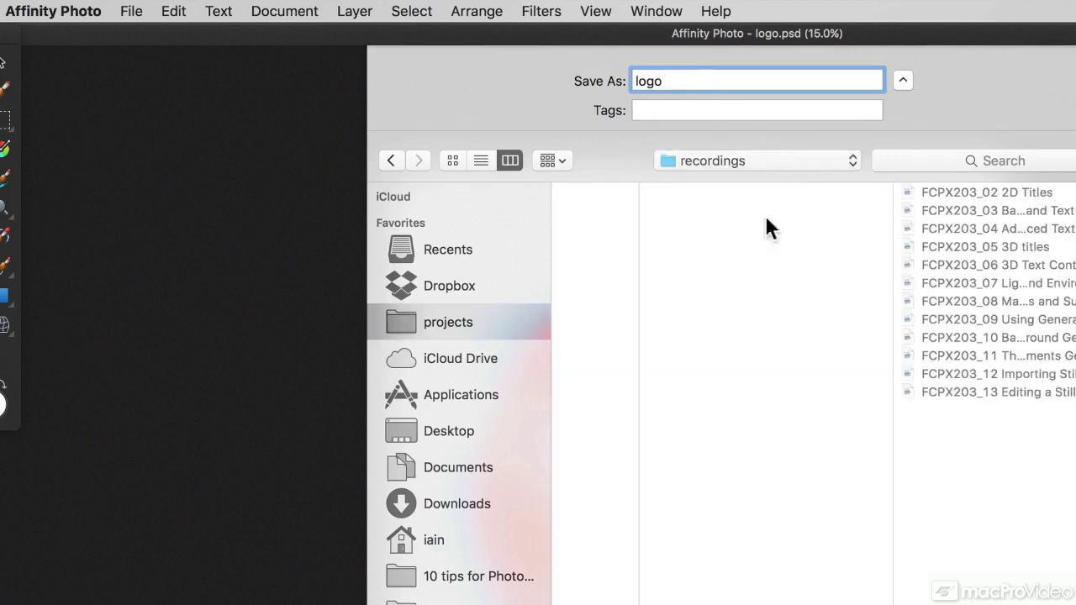
pyautogui.click(765, 161)
pyautogui.click(792, 444)
pyautogui.write('-from af')
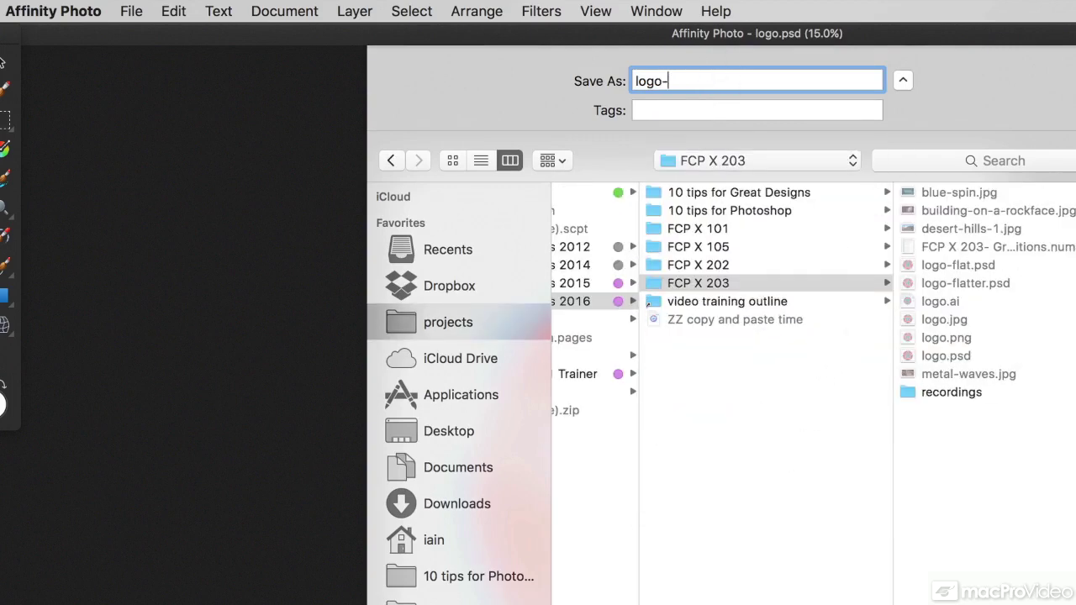
pyautogui.write('finity')
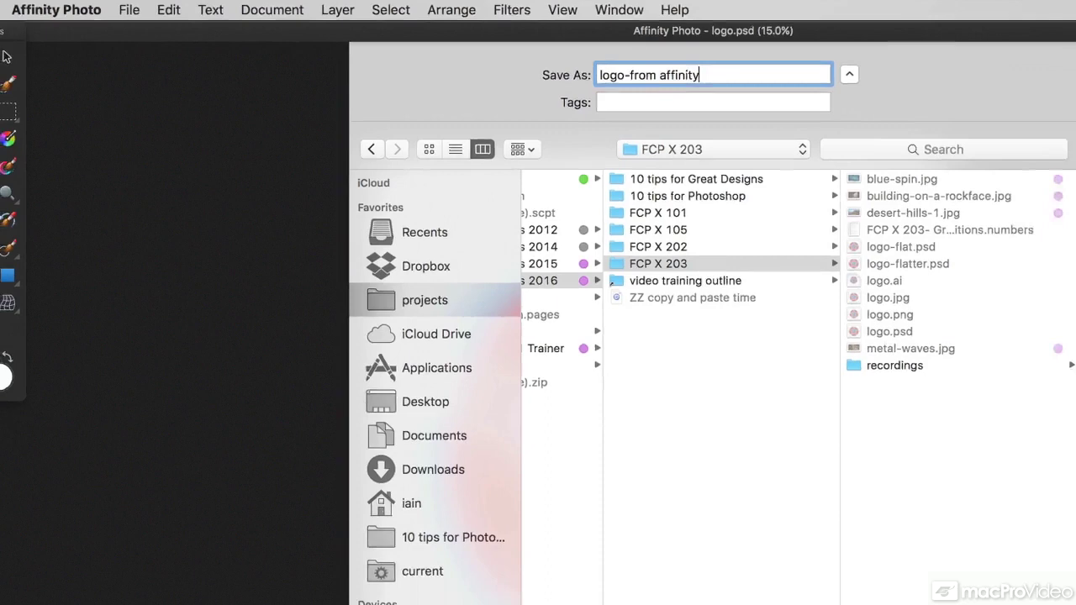
pyautogui.press('Return')
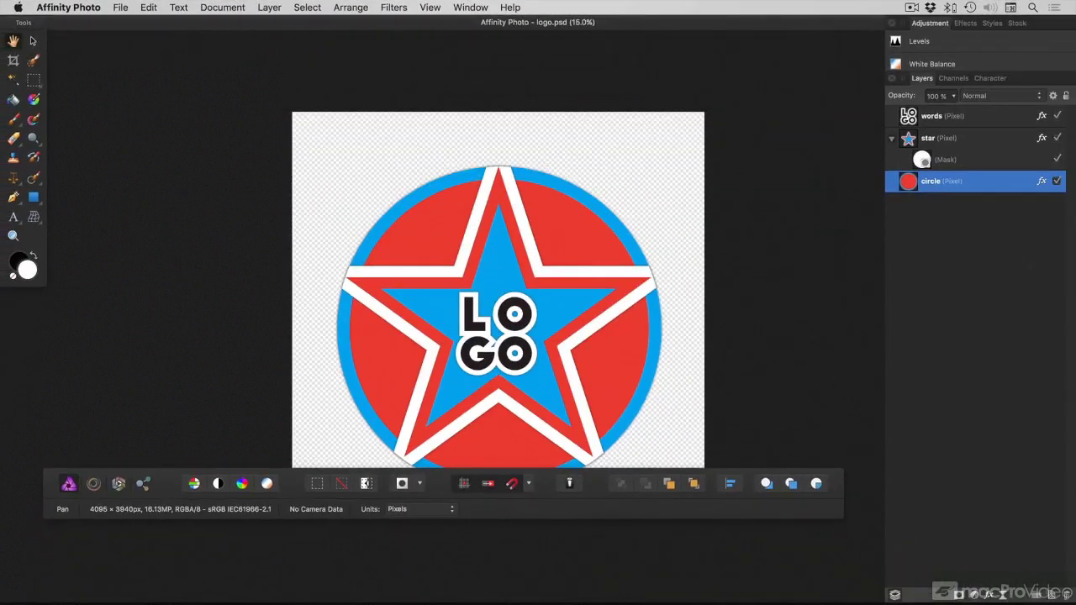
# - In the FCP X 203 folder, select logo-from affinity.psd and compare it with logo-flatter.psd
pyautogui.press('super+Tab')
pyautogui.press('super+Tab')
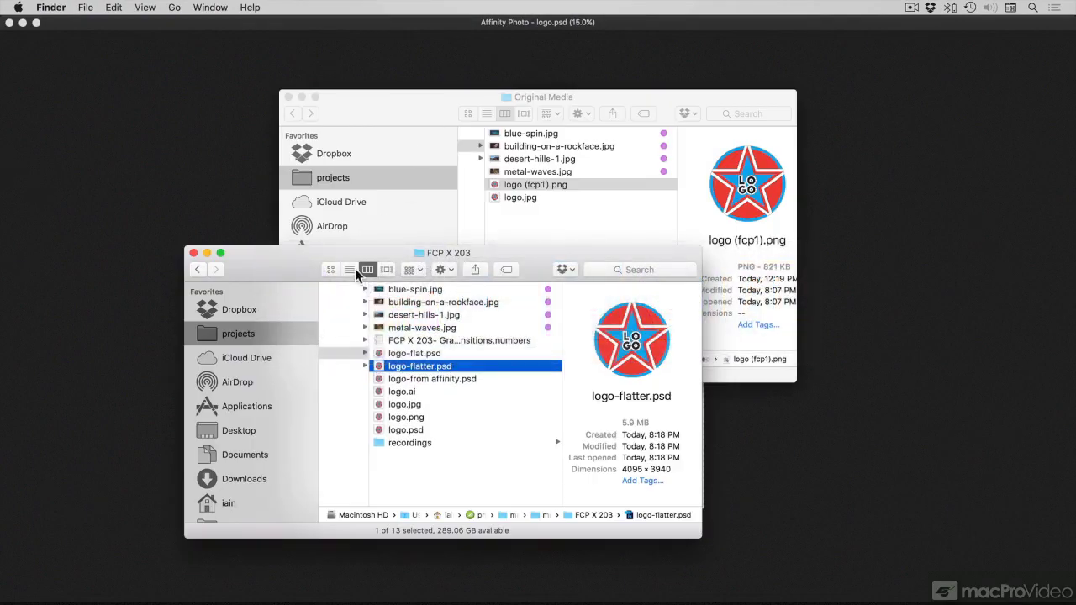
pyautogui.click(468, 385)
pyautogui.click(463, 382)
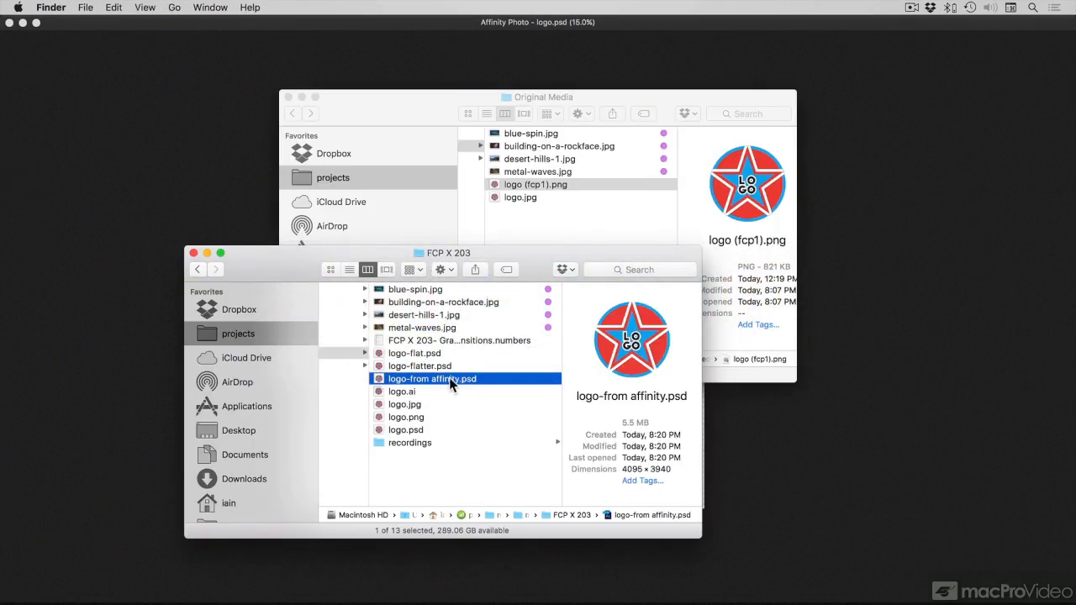
pyautogui.click(452, 368)
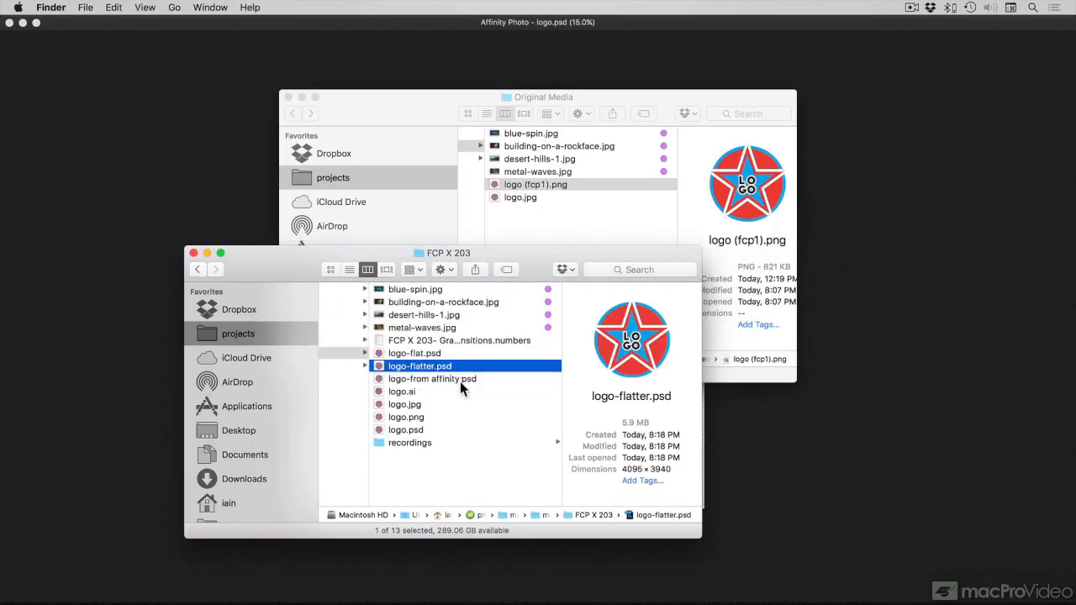
pyautogui.click(461, 380)
# - Carry logo-from affinity.psd from Finder over into Final Cut Pro
pyautogui.click(460, 366)
pyautogui.click(461, 378)
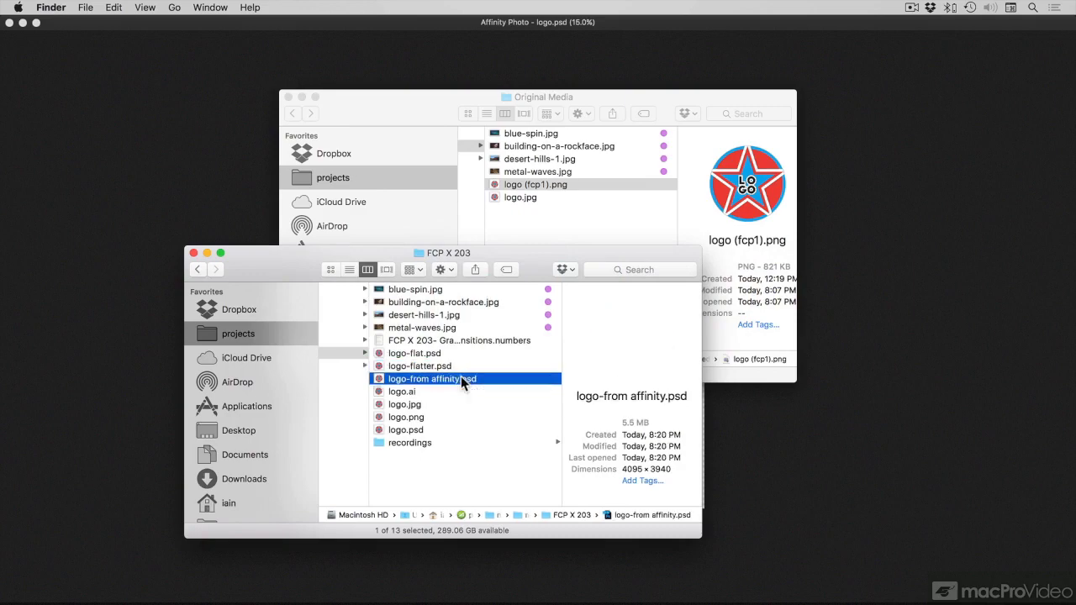
pyautogui.moveTo(460, 379); pyautogui.dragTo(325, 276)
pyautogui.press('super+Tab')
pyautogui.press('super+Tab')
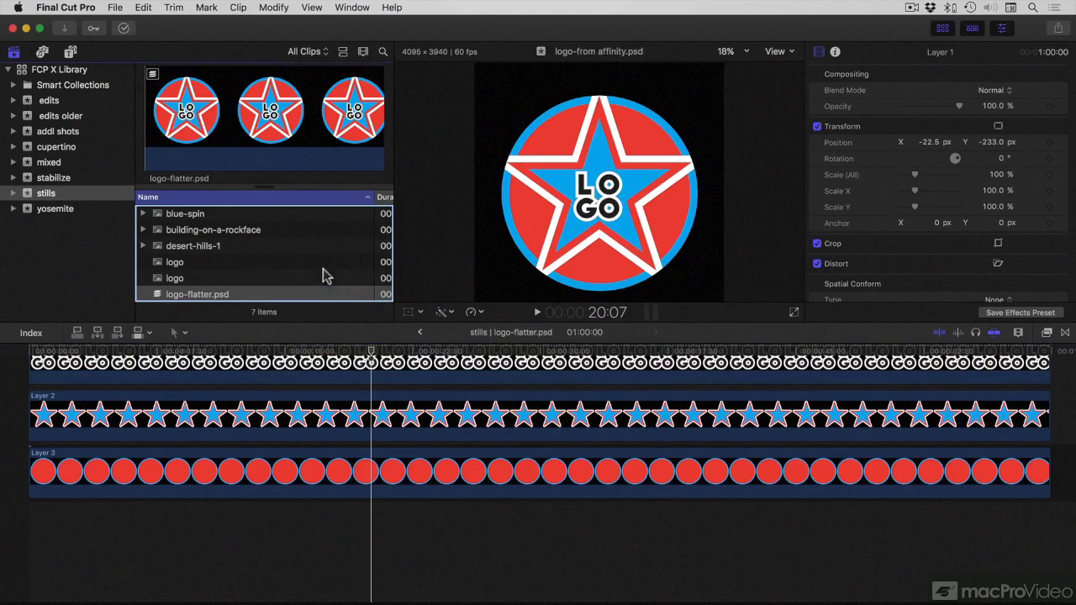
# - Open logo-from affinity.psd as a layered timeline and start its words layer about 7 seconds later
pyautogui.click(189, 299)
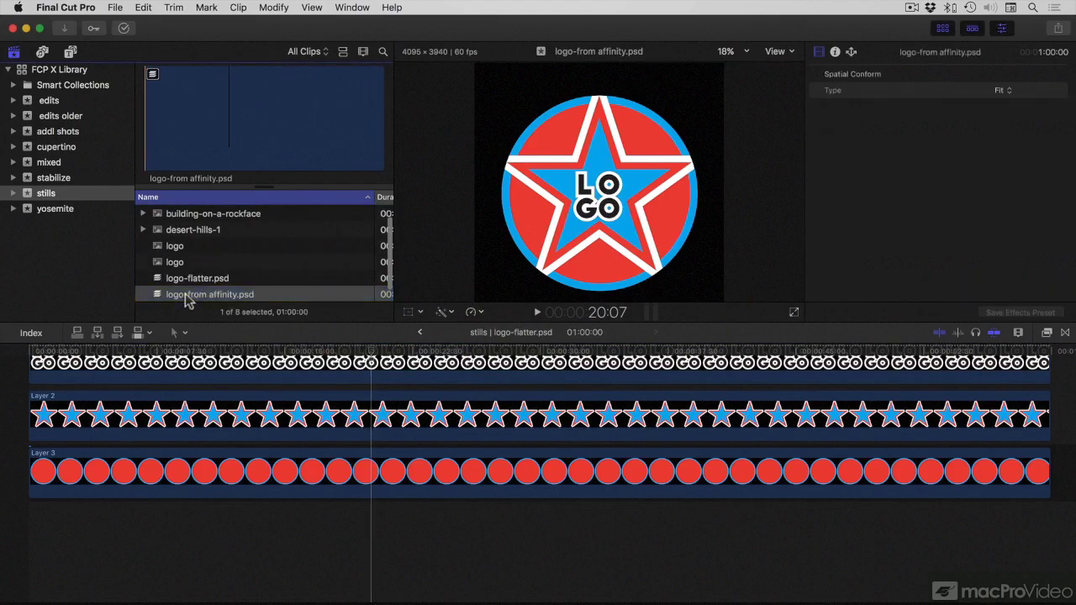
pyautogui.doubleClick(188, 299)
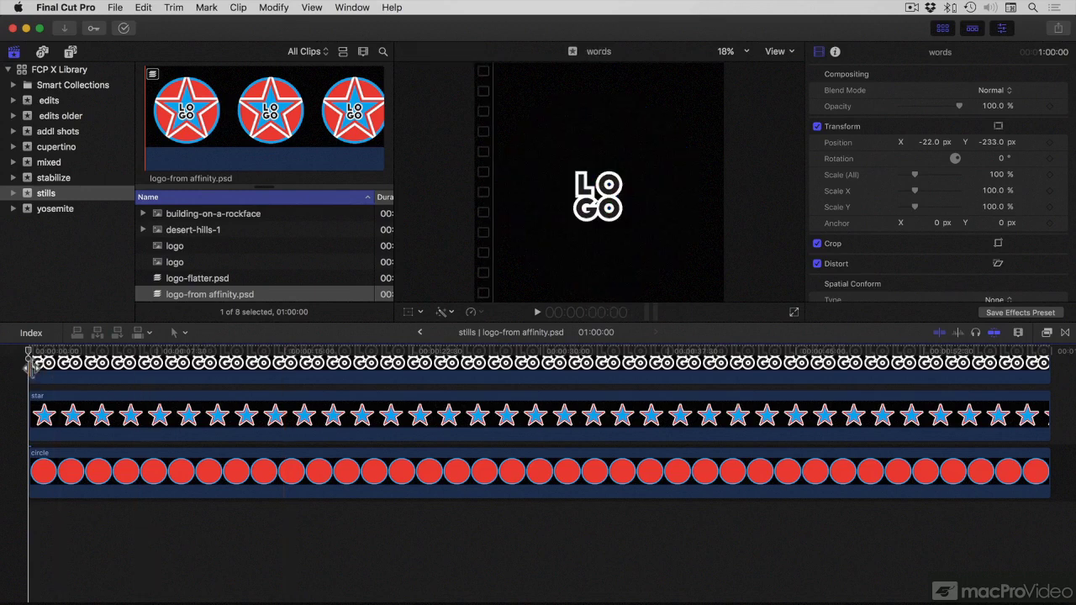
pyautogui.moveTo(31, 365); pyautogui.dragTo(225, 367)
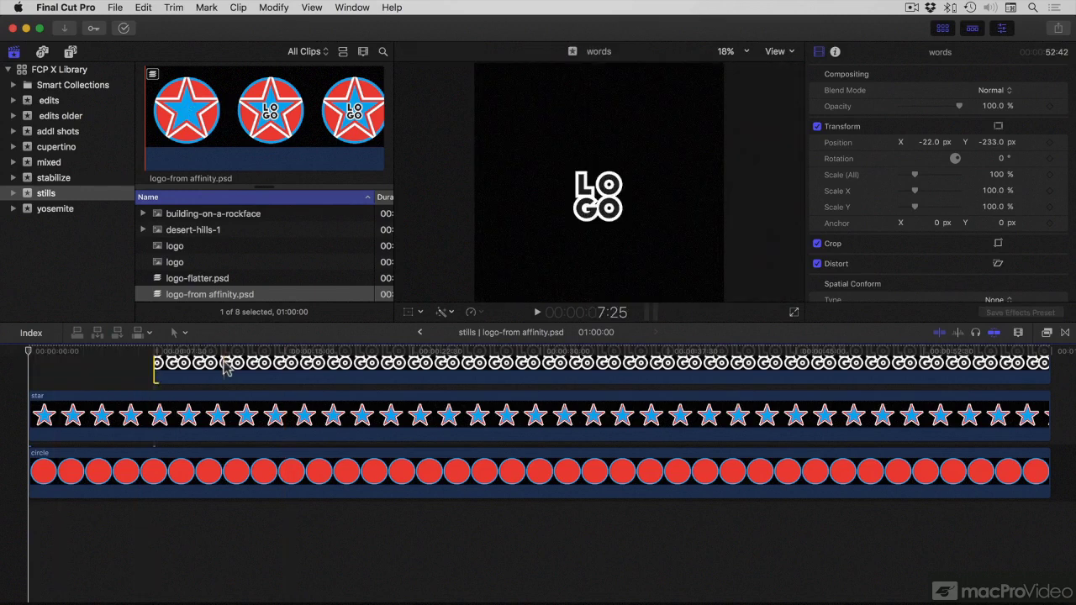